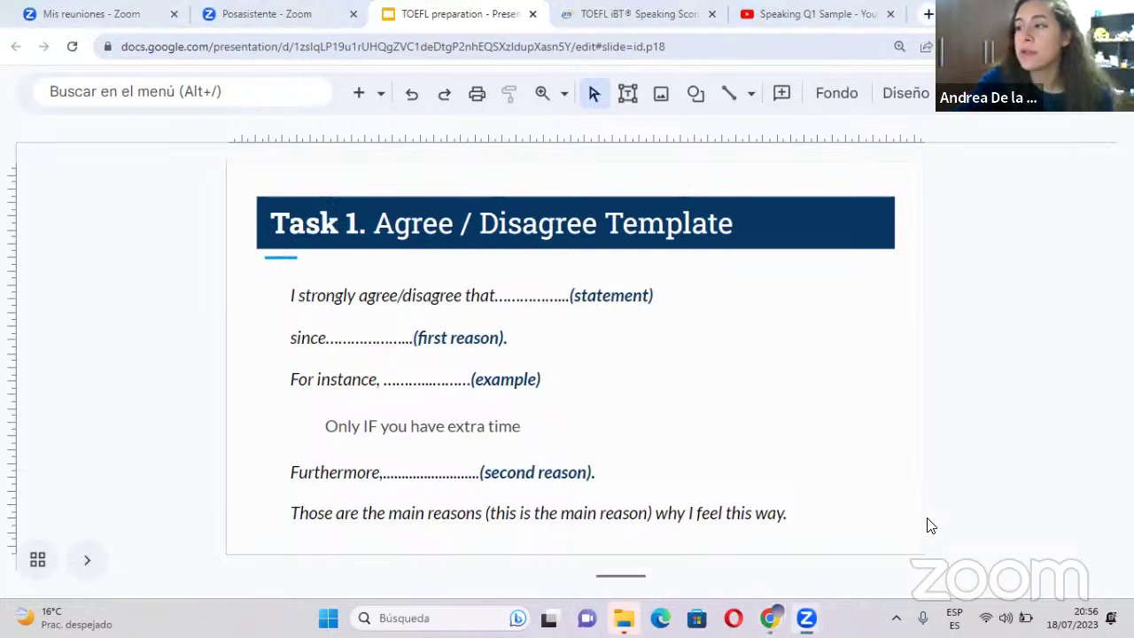
- Open the "Asistencia de estudiantes" spreadsheet in place of the TOEFL speaking rubric page and show its TOEFL 1007 sheet
{"action": "left_click", "coordinate": [658, 16]}
{"action": "left_click", "coordinate": [592, 46]}
{"action": "type", "text": "as"}
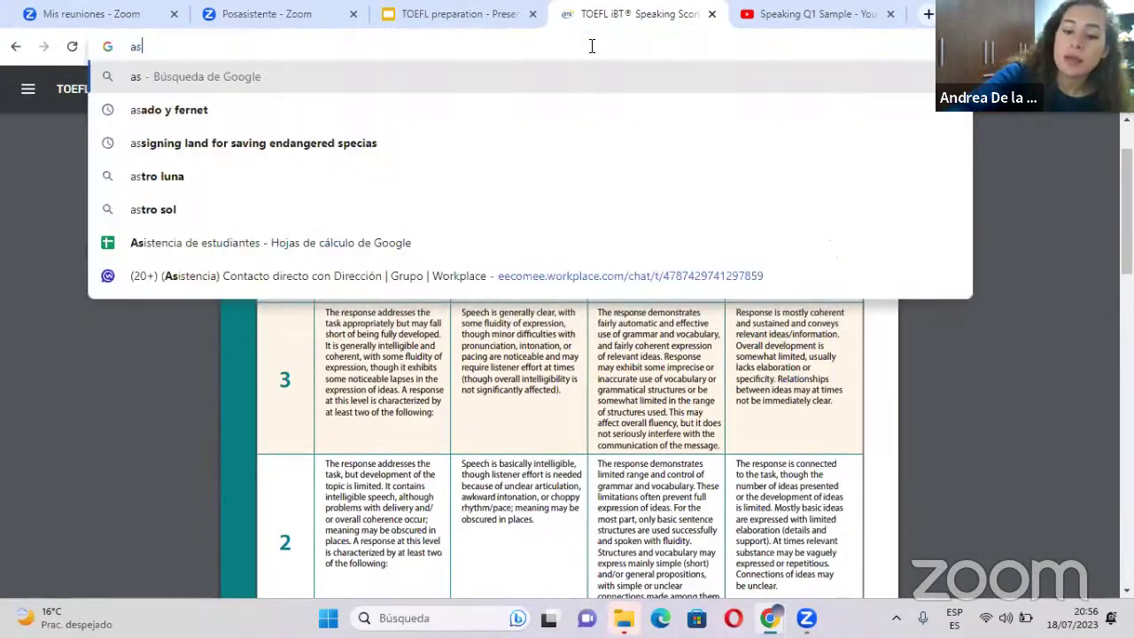
{"action": "left_click", "coordinate": [502, 285]}
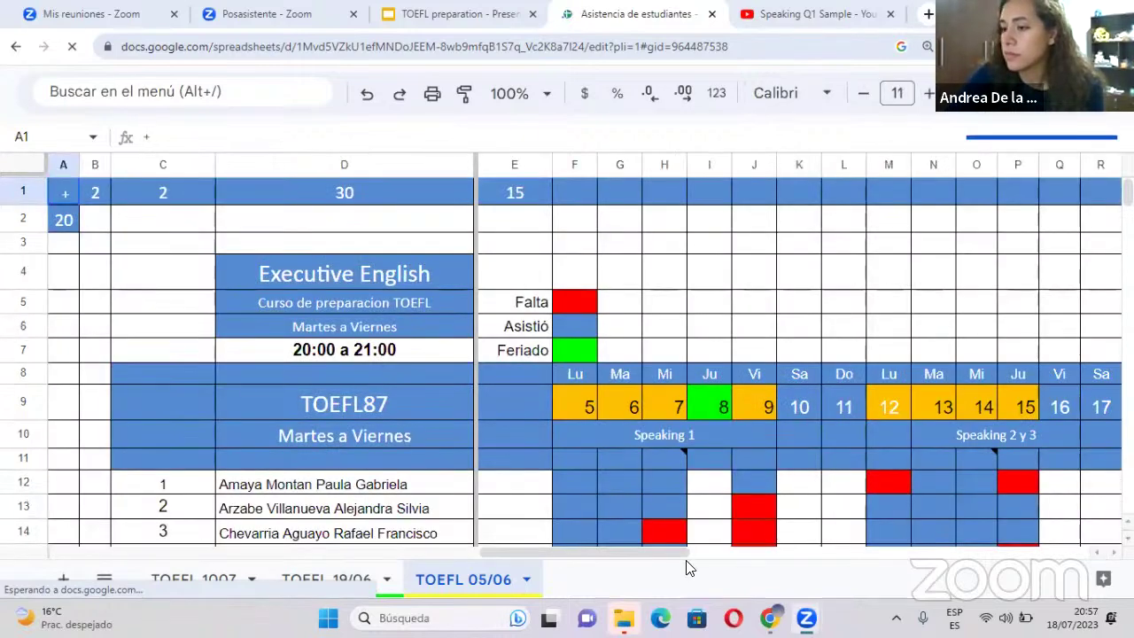
{"action": "left_click", "coordinate": [188, 580]}
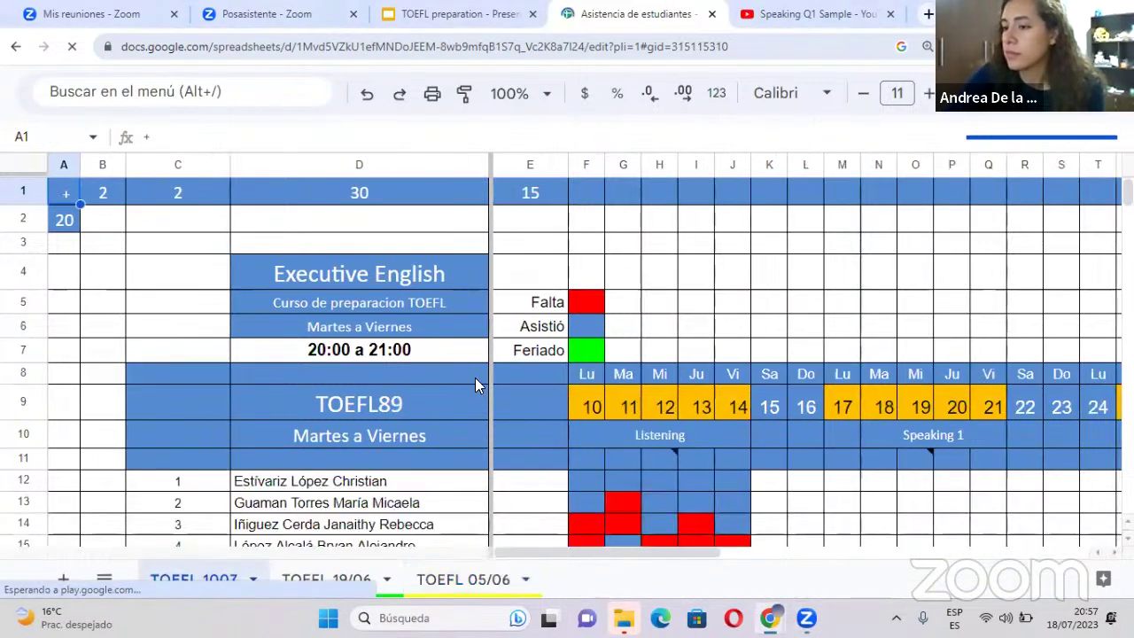
- Copy the blue attended mark from J12 into N12, the first student's cell for Tuesday 18
{"action": "scroll", "coordinate": [380, 315], "scroll_direction": "down", "scroll_amount": 1}
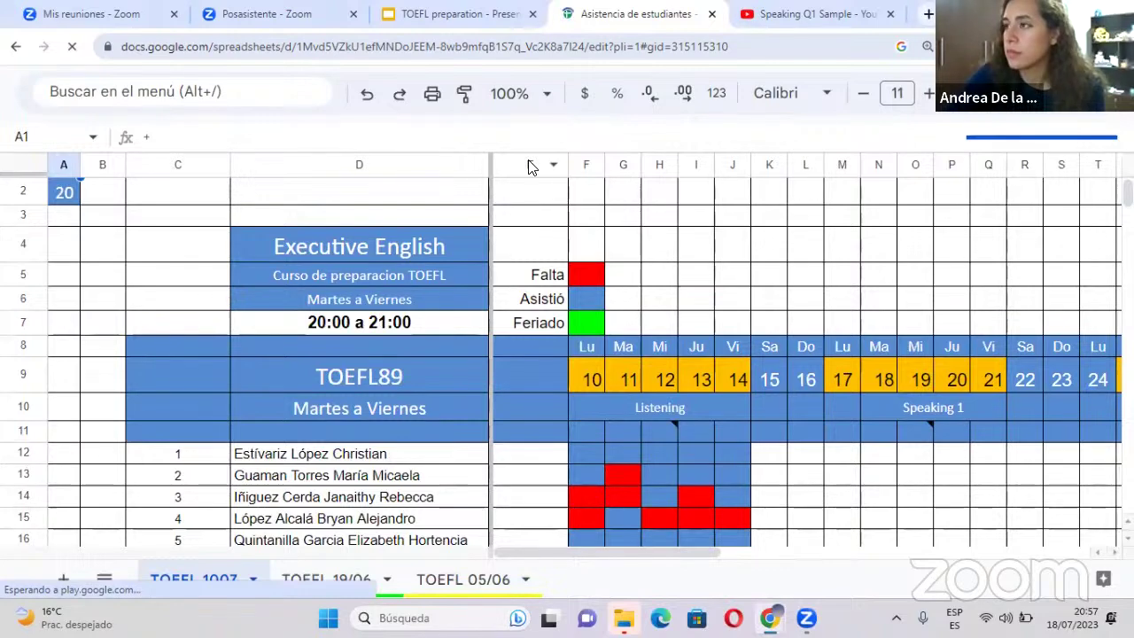
{"action": "scroll", "coordinate": [528, 166], "scroll_direction": "down", "scroll_amount": 1}
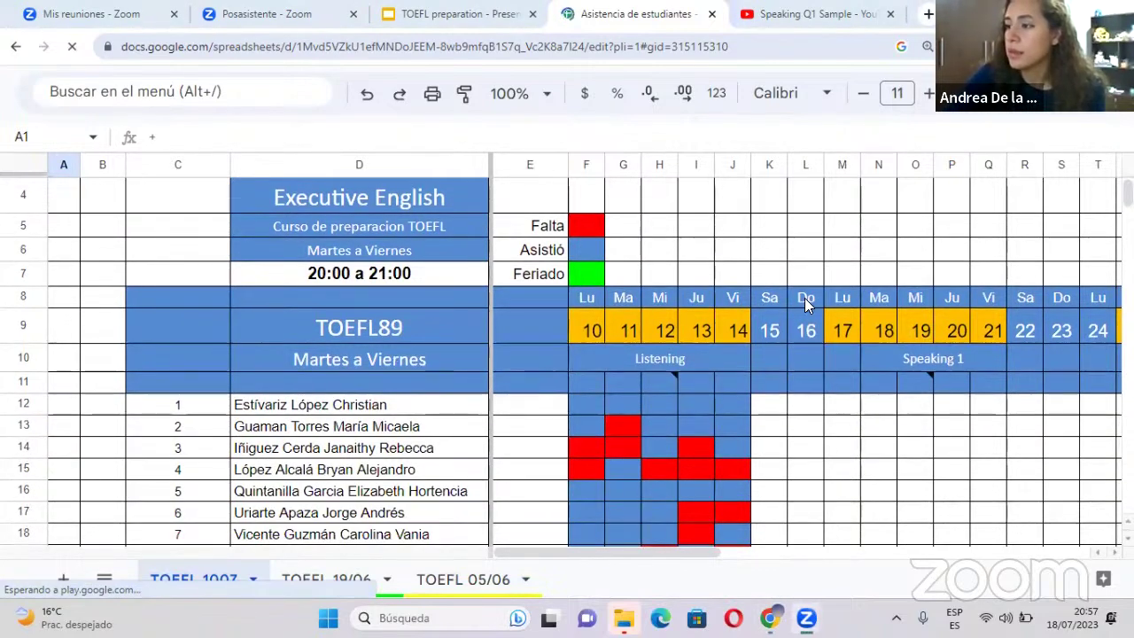
{"action": "scroll", "coordinate": [805, 297], "scroll_direction": "down", "scroll_amount": 1}
{"action": "left_click", "coordinate": [722, 342]}
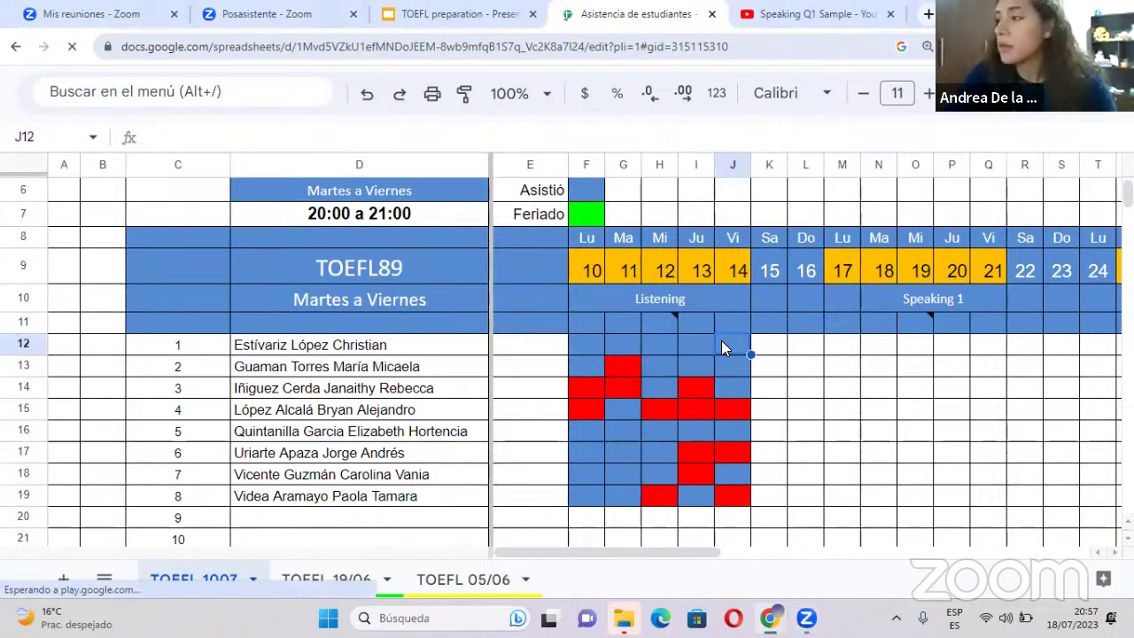
{"action": "left_click", "coordinate": [880, 348]}
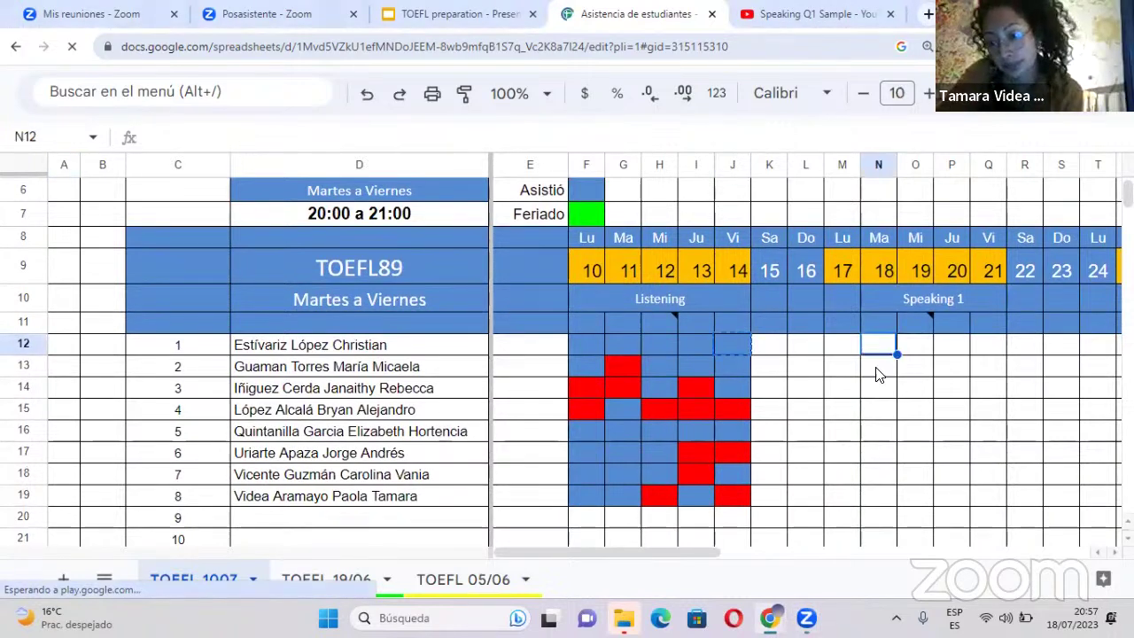
{"action": "key", "text": "ctrl+v"}
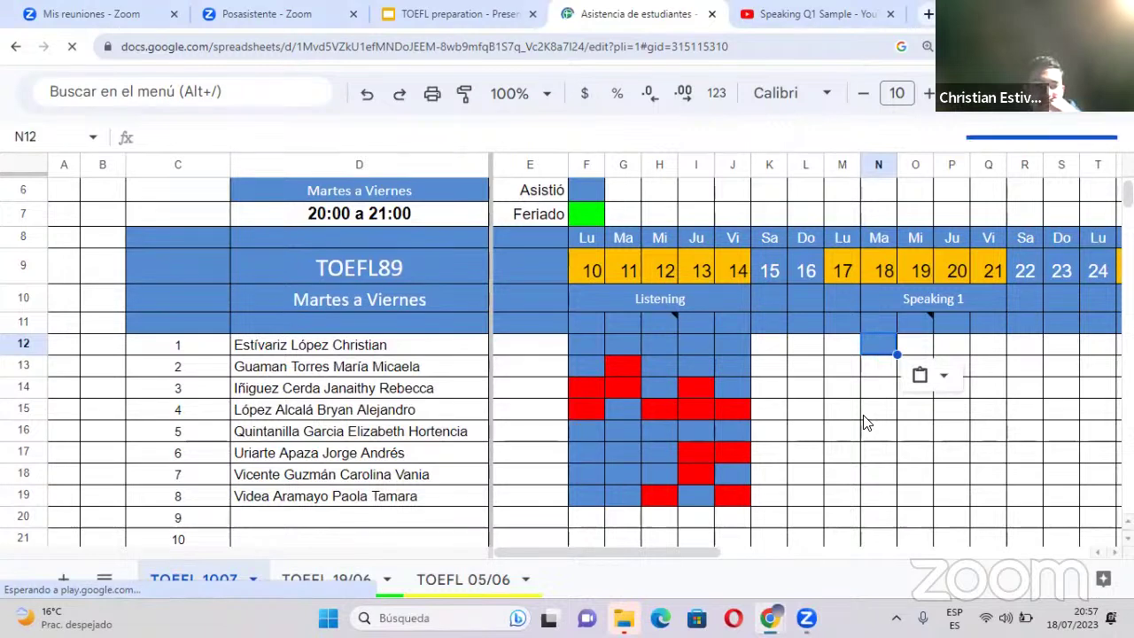
- Copy the attended mark from N12 into N19, N18, N16 and N13 of the Tuesday 18 column
{"action": "key", "text": "ctrl+c"}
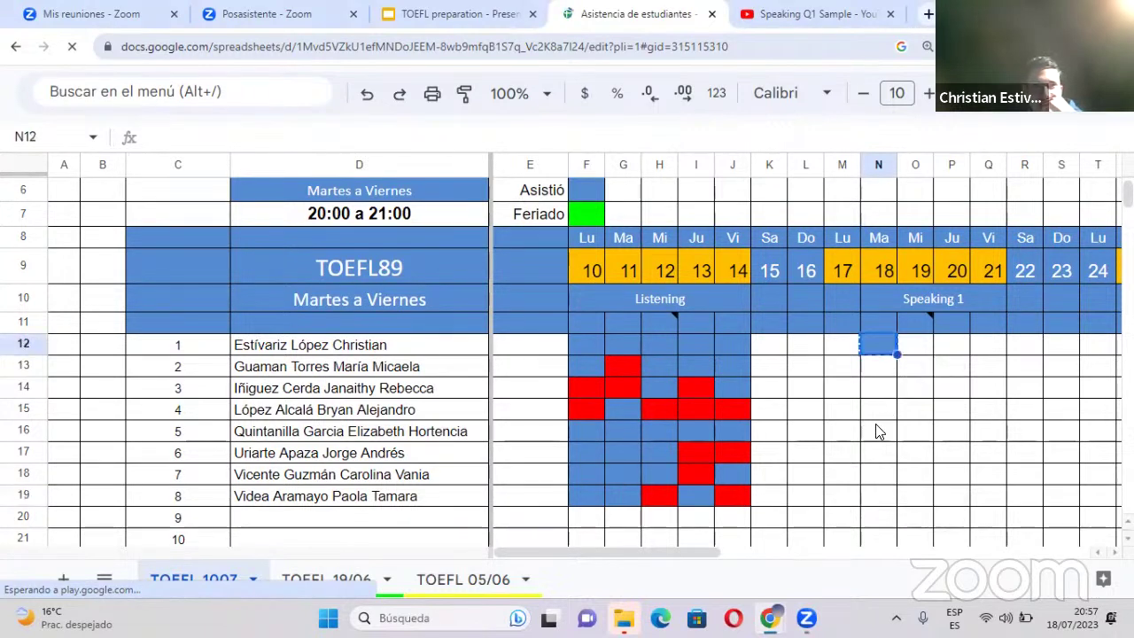
{"action": "key", "text": "Down"}
{"action": "key", "text": "Down"}
{"action": "key", "text": "Down"}
{"action": "key", "text": "Down"}
{"action": "key", "text": "Down"}
{"action": "key", "text": "Down"}
{"action": "key", "text": "Down"}
{"action": "key", "text": "ctrl+v"}
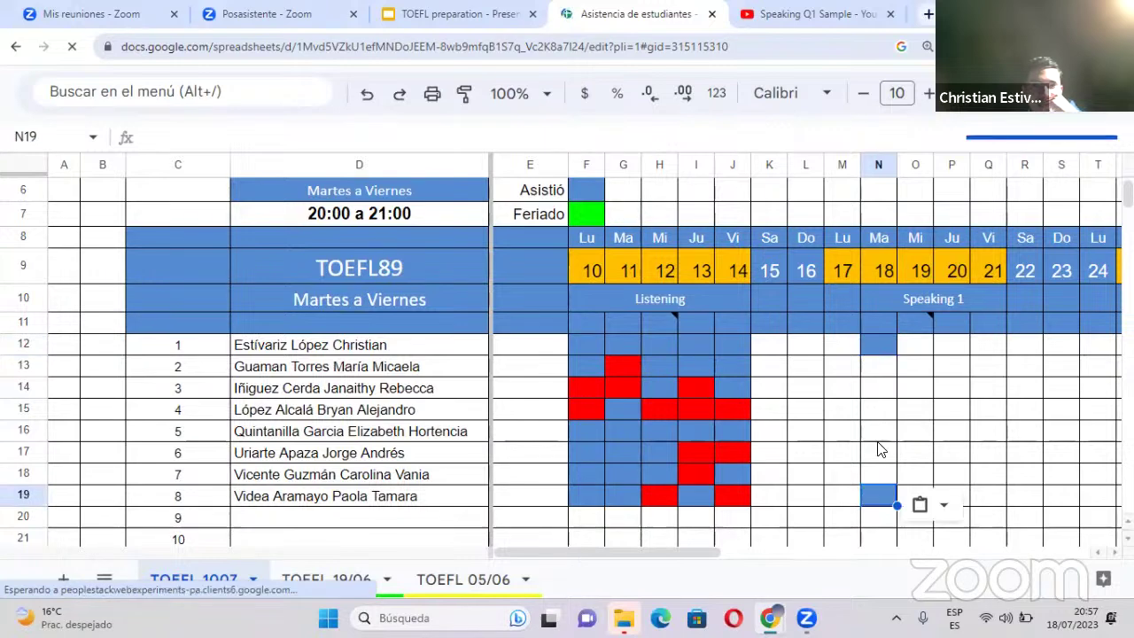
{"action": "left_click", "coordinate": [879, 432]}
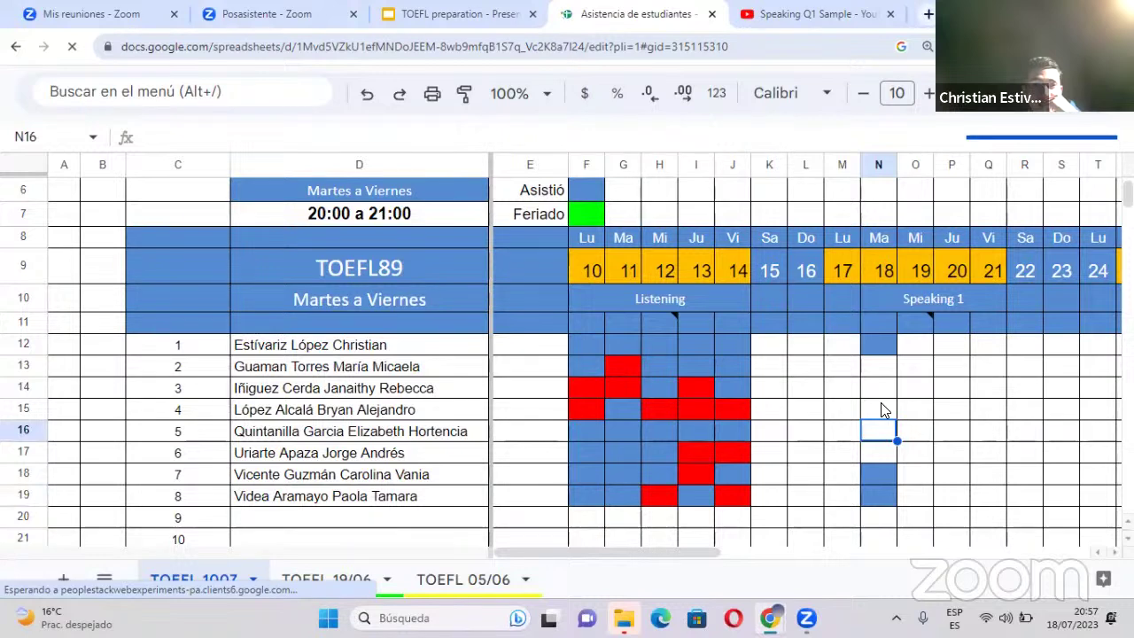
{"action": "key", "text": "ctrl+v"}
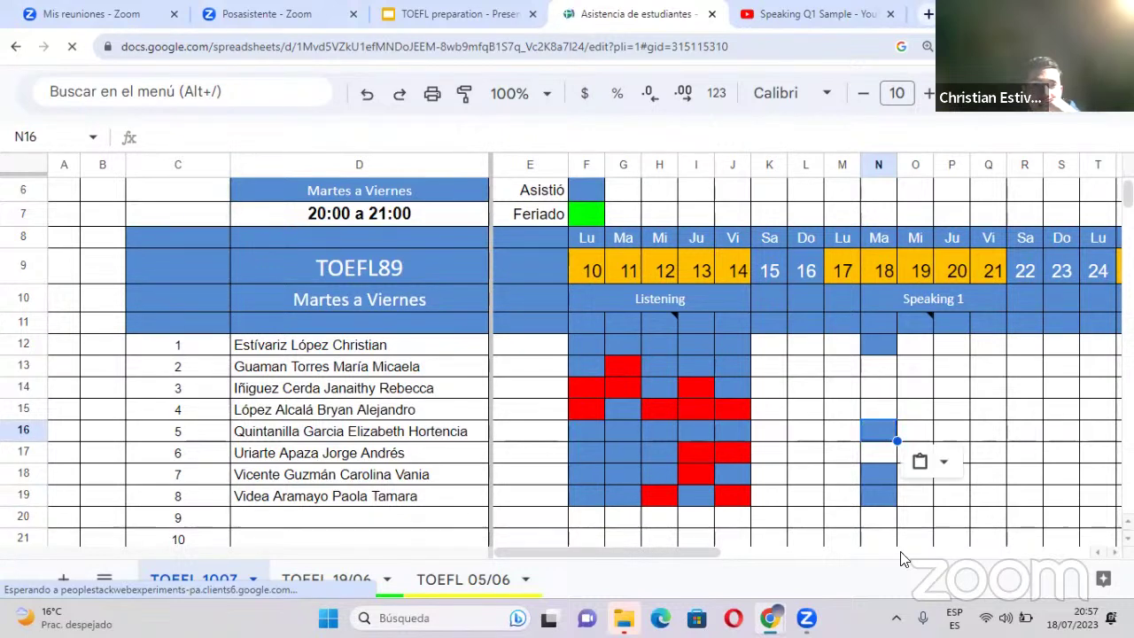
{"action": "left_click", "coordinate": [881, 371]}
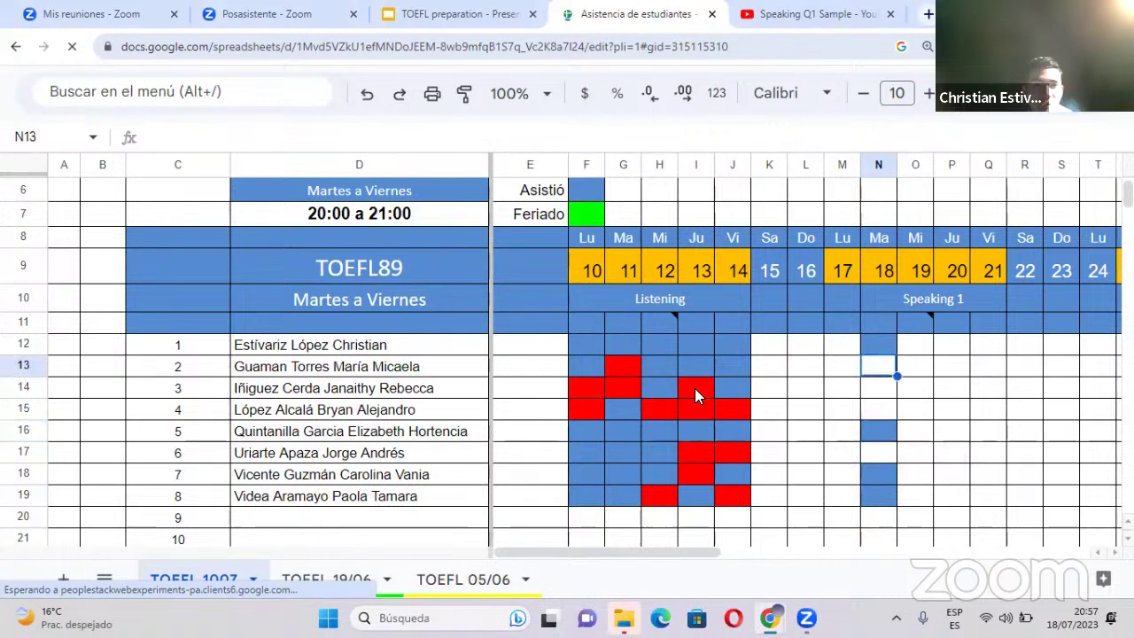
{"action": "key", "text": "ctrl+v"}
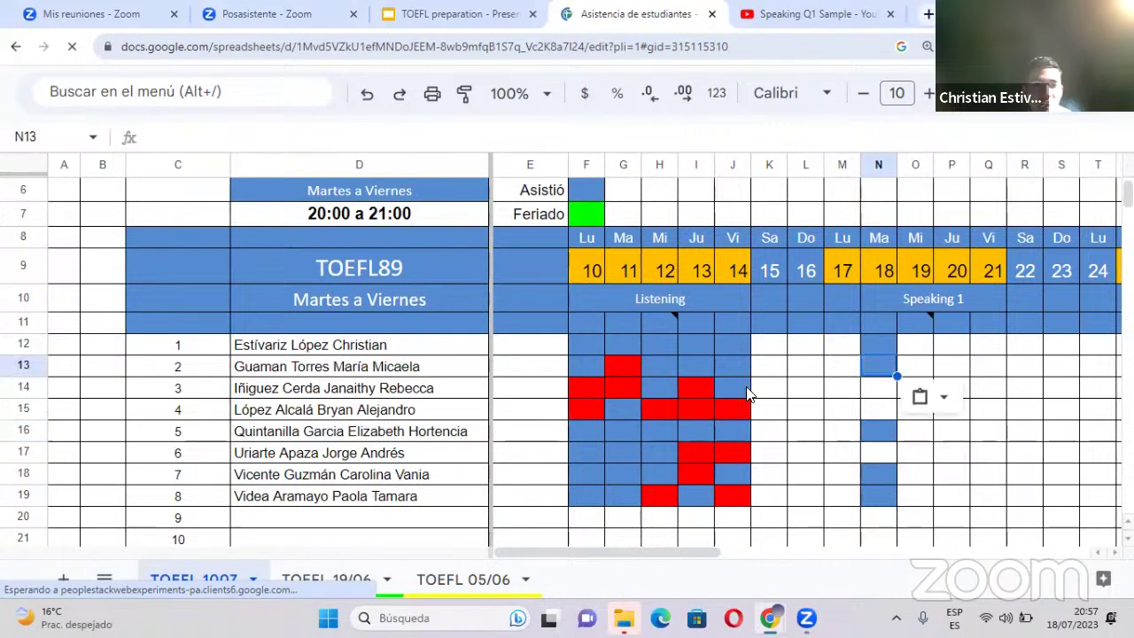
- Copy the red absence mark from I14 into N14, N15 and N17 of the Tuesday 18 column
{"action": "key", "text": "Left"}
{"action": "key", "text": "Left"}
{"action": "key", "text": "Left"}
{"action": "key", "text": "Left"}
{"action": "key", "text": "Left"}
{"action": "key", "text": "Down"}
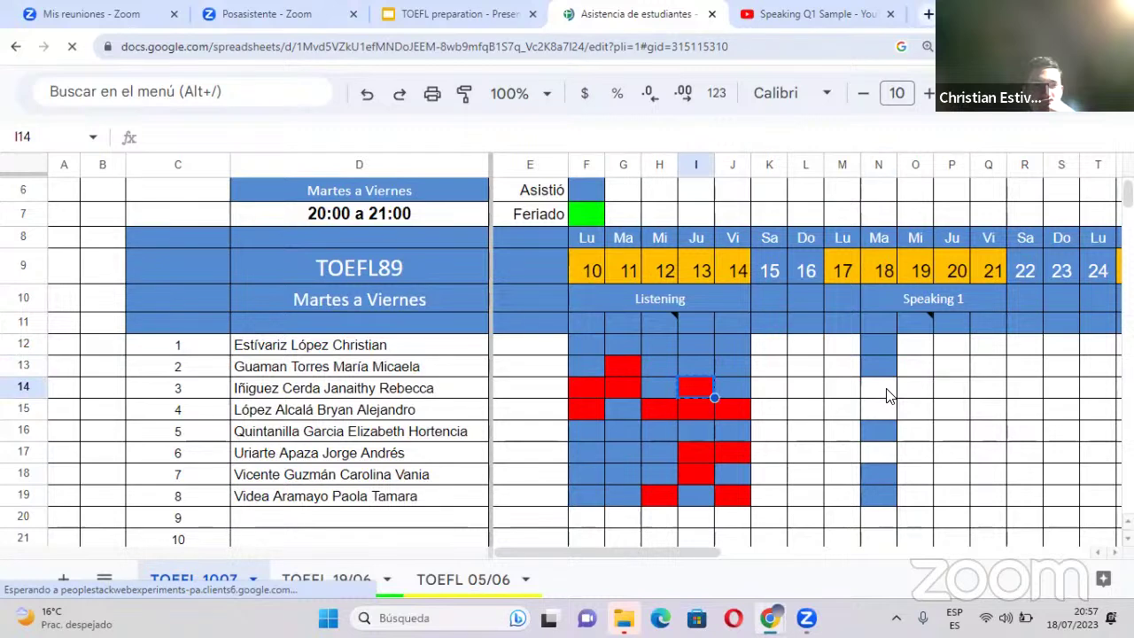
{"action": "left_click", "coordinate": [889, 395]}
{"action": "key", "text": "ctrl+v"}
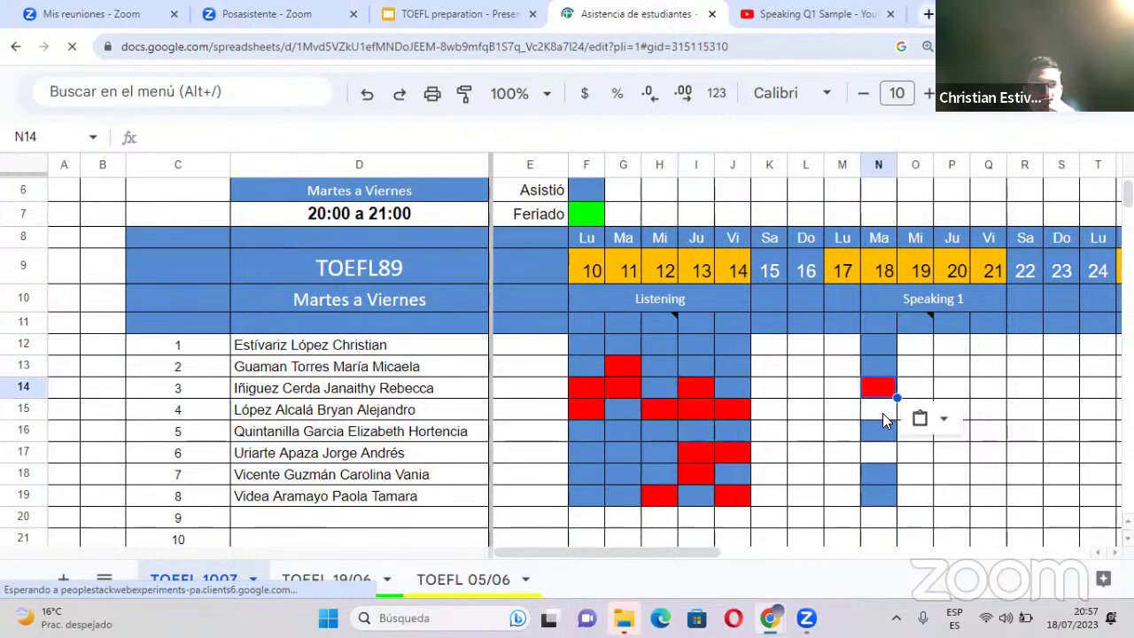
{"action": "left_click", "coordinate": [883, 413]}
{"action": "key", "text": "ctrl+v"}
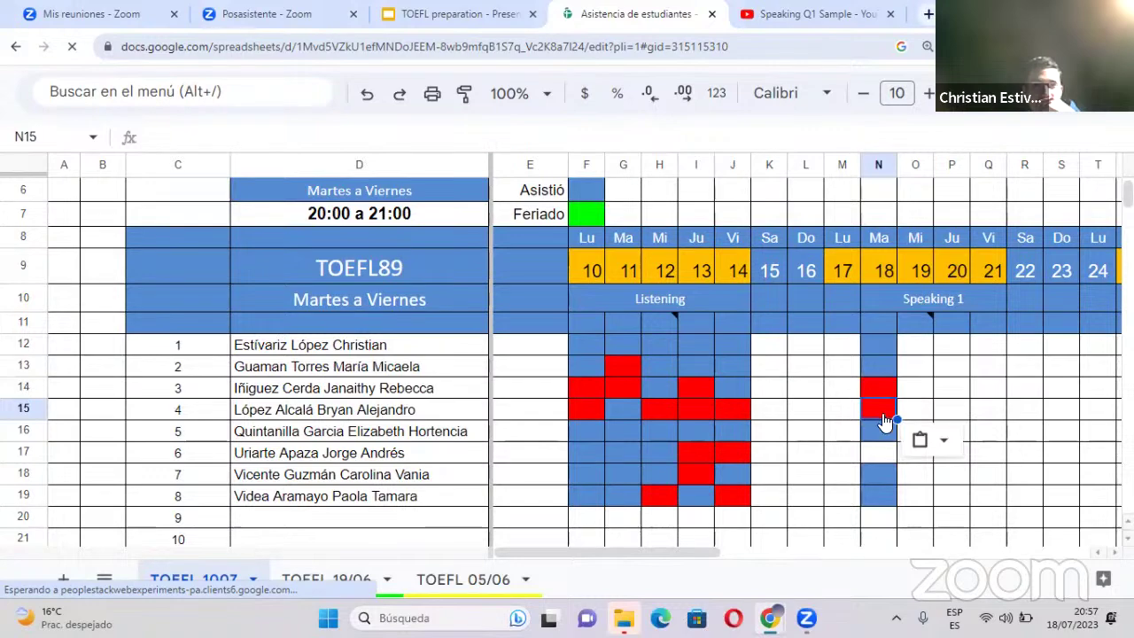
{"action": "left_click", "coordinate": [880, 452]}
{"action": "key", "text": "ctrl+v"}
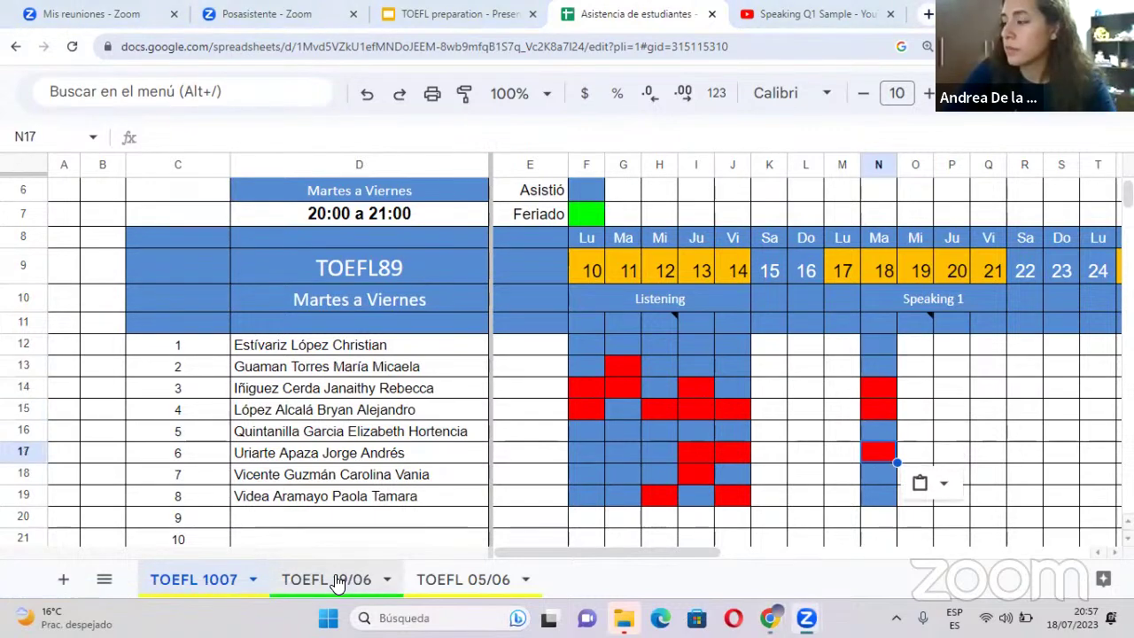
- On the TOEFL 19/06 sheet, copy the blue attended mark from AH12 into AJ21 of the Tuesday 18 column
{"action": "left_click", "coordinate": [335, 580]}
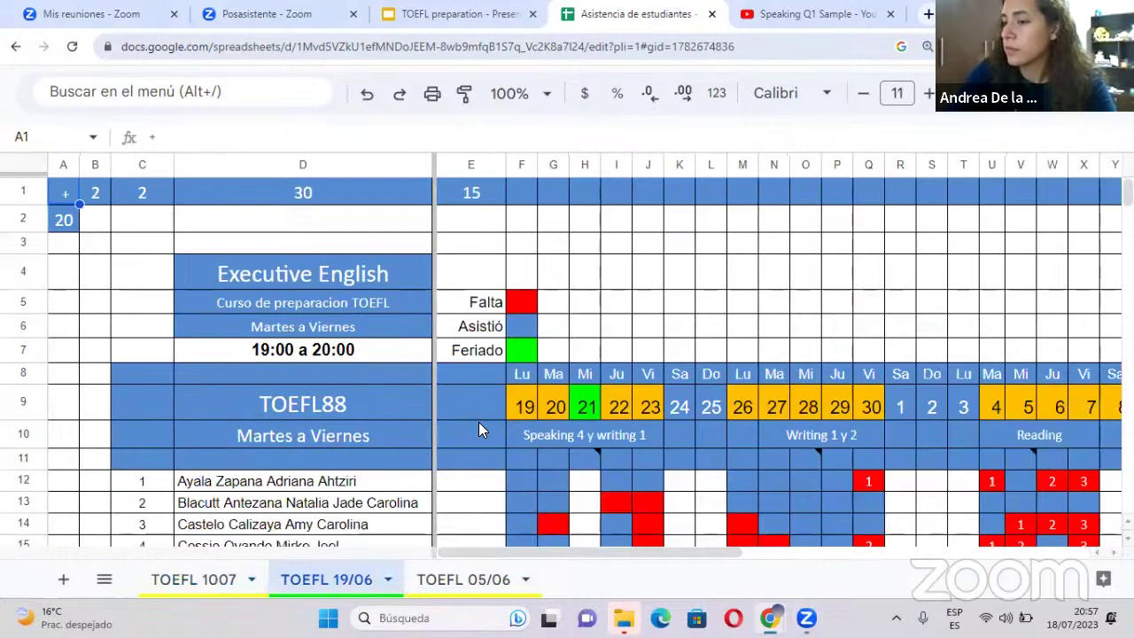
{"action": "scroll", "coordinate": [572, 408], "scroll_direction": "down", "scroll_amount": 2}
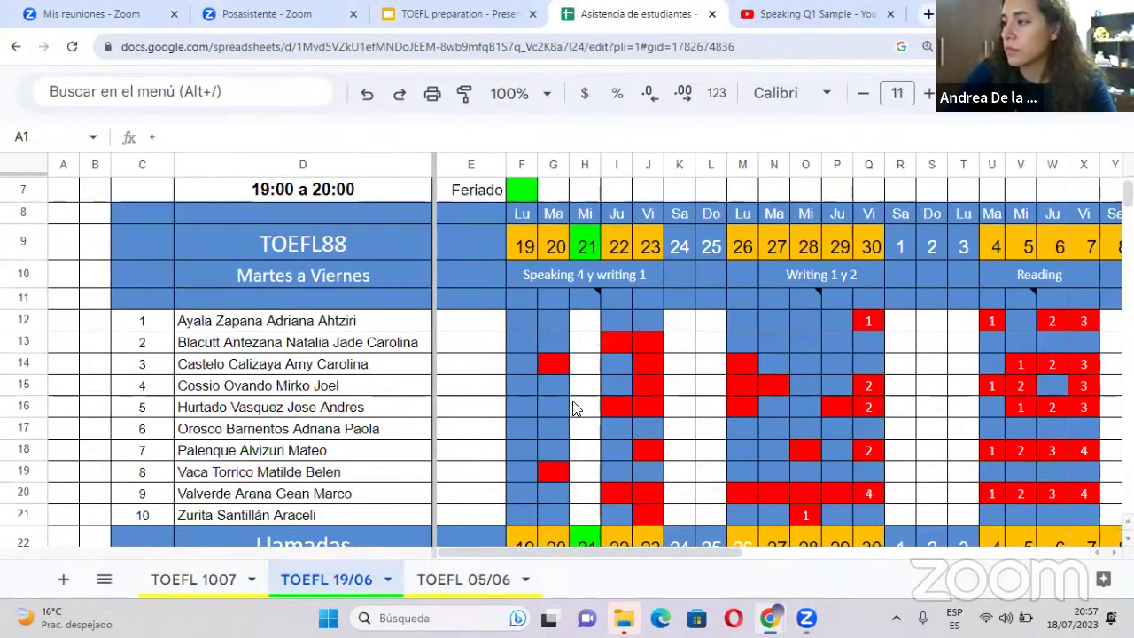
{"action": "scroll", "coordinate": [573, 403], "scroll_direction": "right", "scroll_amount": 3}
{"action": "scroll", "coordinate": [607, 395], "scroll_direction": "right", "scroll_amount": 5}
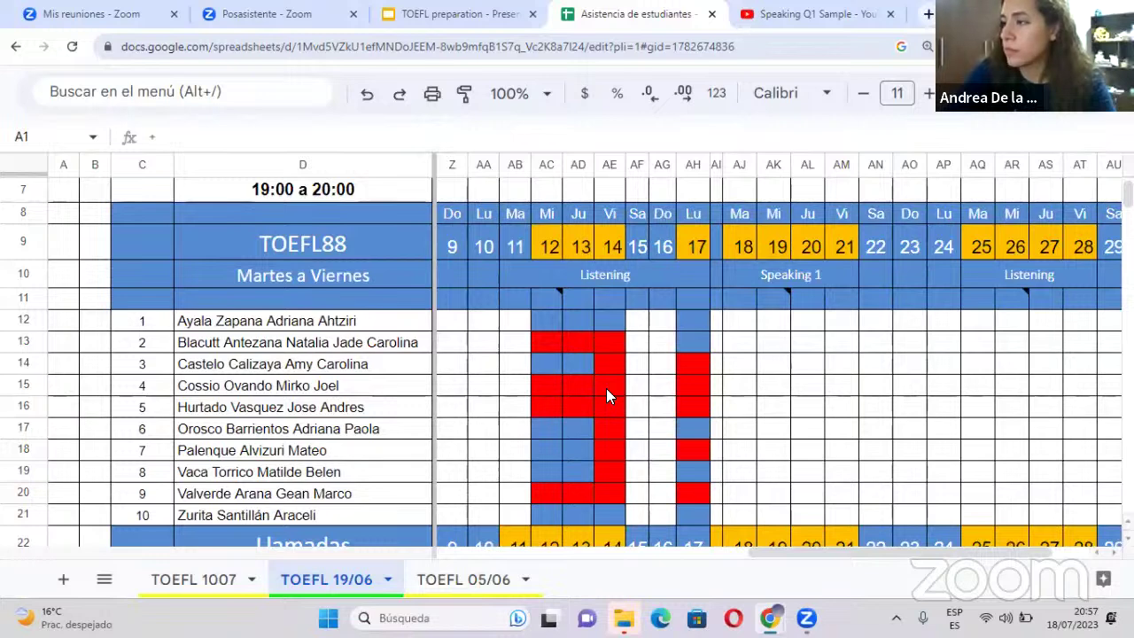
{"action": "left_click", "coordinate": [691, 332]}
{"action": "key", "text": "ctrl+v"}
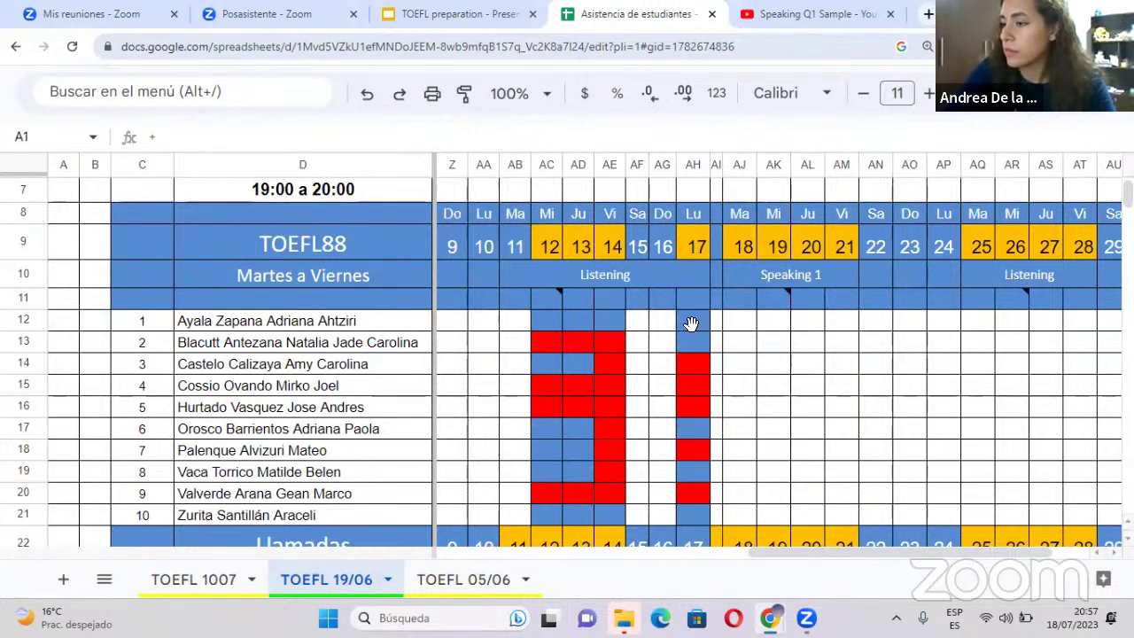
{"action": "left_click", "coordinate": [735, 512]}
{"action": "key", "text": "ctrl+v"}
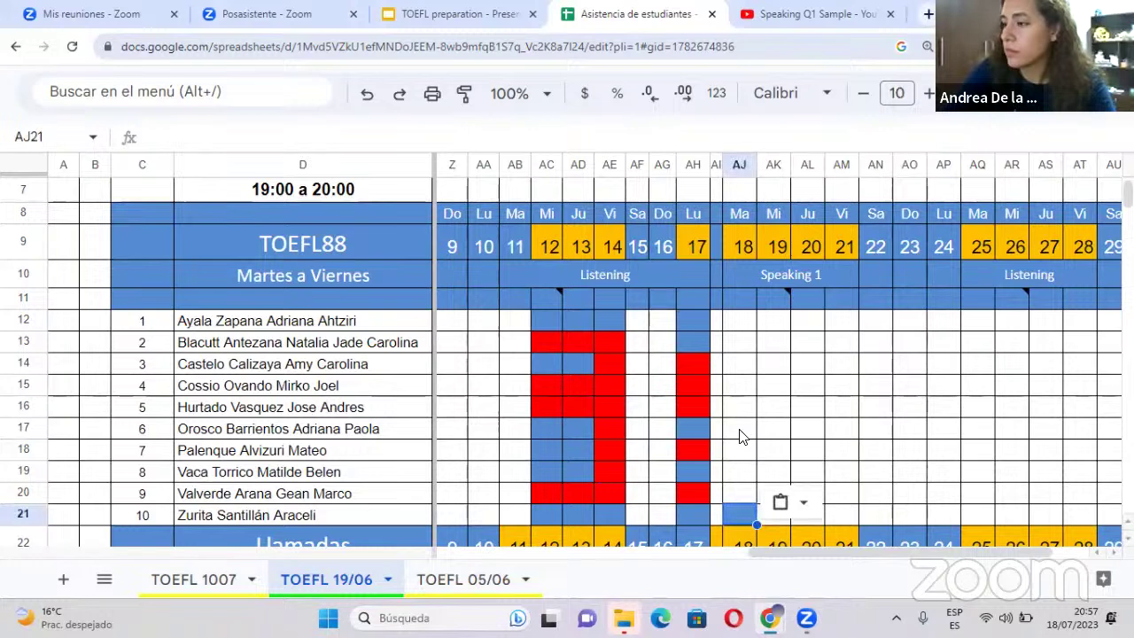
- Paste the attended mark into AJ19, AJ17 and AJ12 for Tuesday 18
{"action": "key", "text": "Up"}
{"action": "key", "text": "Up"}
{"action": "key", "text": "ctrl+v"}
{"action": "key", "text": "Up"}
{"action": "key", "text": "Up"}
{"action": "key", "text": "ctrl+v"}
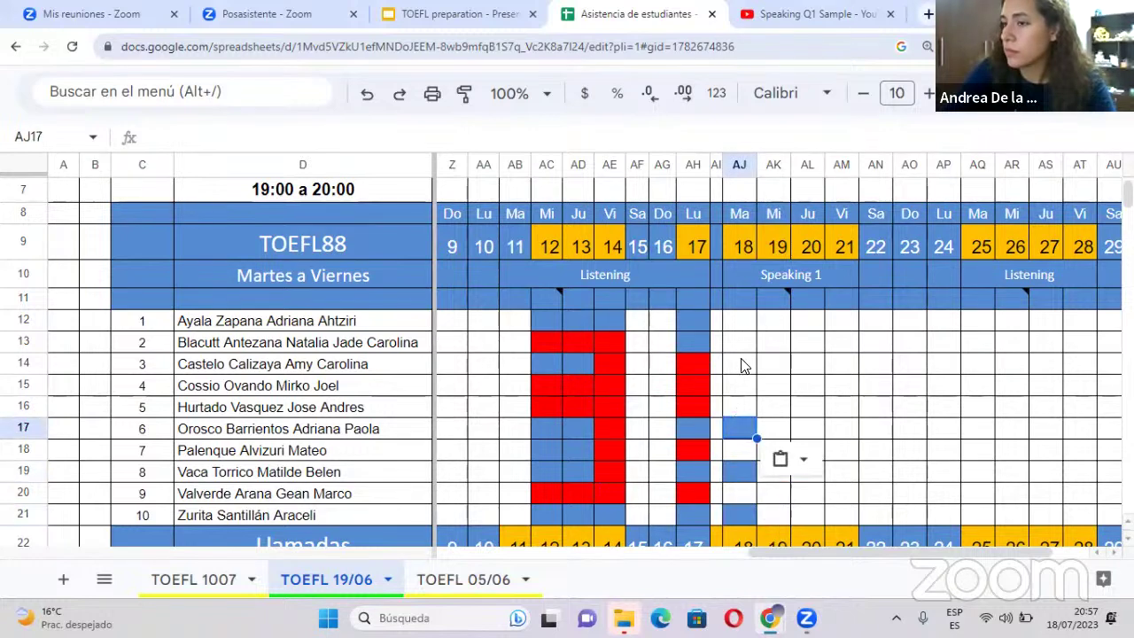
{"action": "left_click", "coordinate": [742, 321]}
{"action": "key", "text": "ctrl+v"}
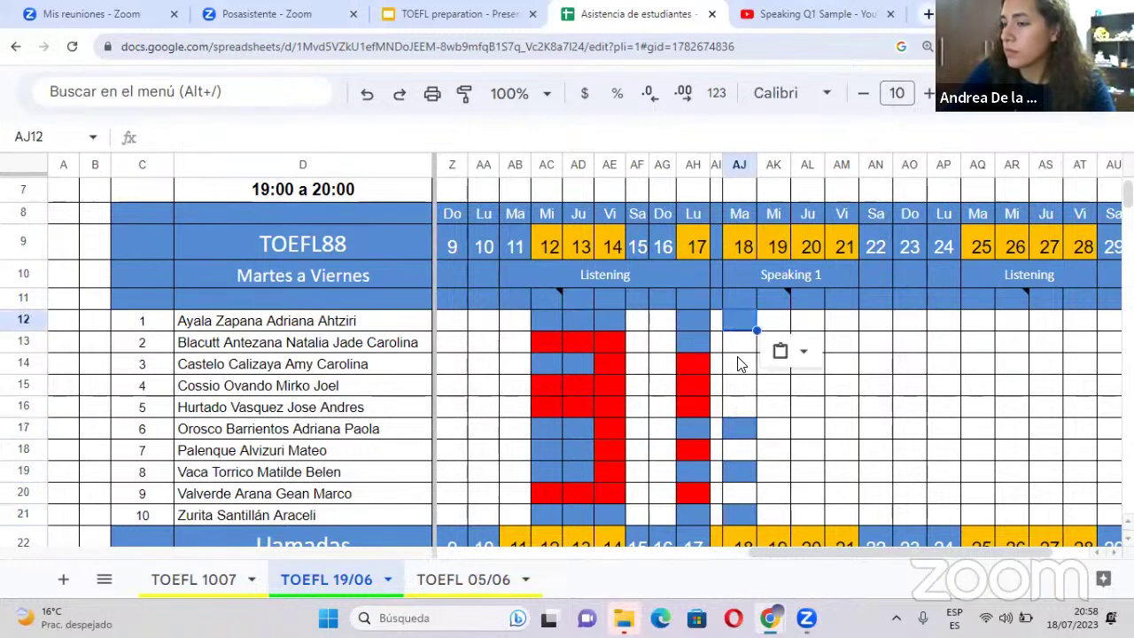
- Copy the red absence mark from AH20 into AJ20, AJ18, AJ16, AJ15 and AJ14
{"action": "left_click", "coordinate": [684, 489]}
{"action": "key", "text": "ctrl+c"}
{"action": "left_click", "coordinate": [732, 493]}
{"action": "key", "text": "ctrl+v"}
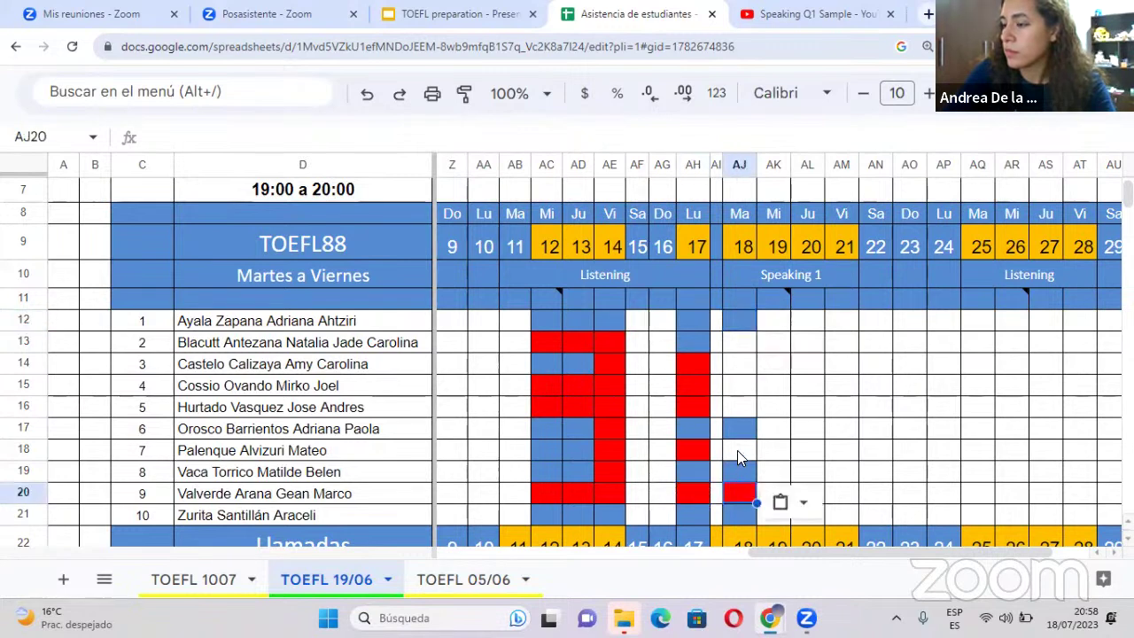
{"action": "left_click", "coordinate": [737, 450]}
{"action": "key", "text": "ctrl+v"}
{"action": "left_click", "coordinate": [741, 405]}
{"action": "key", "text": "ctrl+v"}
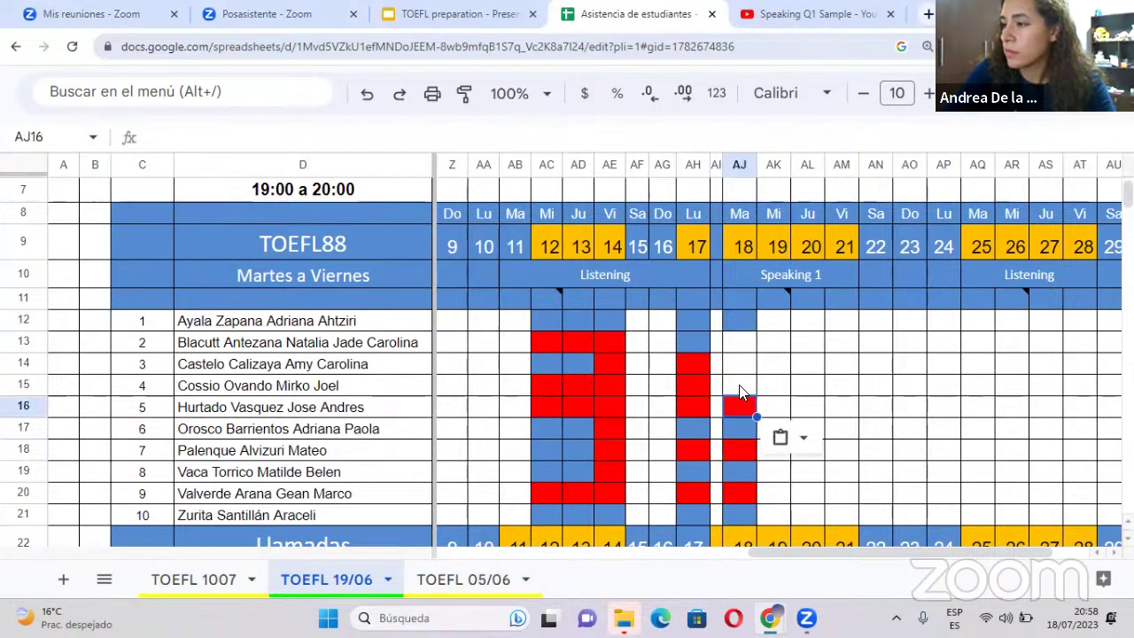
{"action": "left_click", "coordinate": [740, 385]}
{"action": "key", "text": "ctrl+v"}
{"action": "left_click", "coordinate": [737, 365]}
{"action": "key", "text": "ctrl+v"}
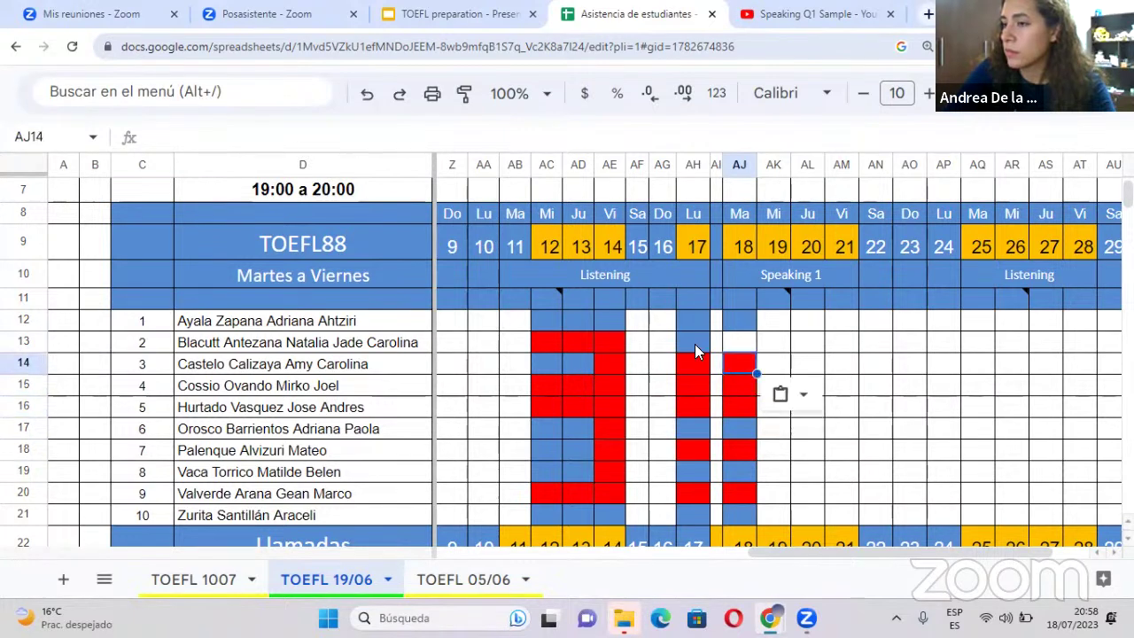
- Copy the blue attended mark from AH13 into AJ13 for the second student
{"action": "left_click", "coordinate": [694, 344]}
{"action": "key", "text": "ctrl+c"}
{"action": "left_click", "coordinate": [740, 340]}
{"action": "key", "text": "ctrl+v"}
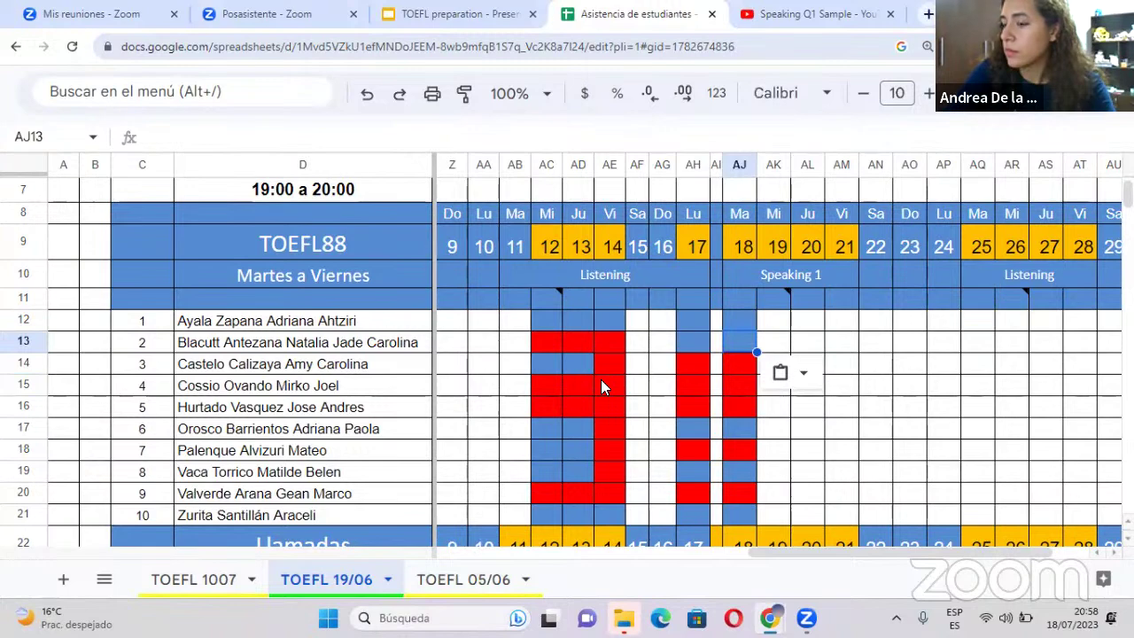
- View the TOEFL 05/06 attendance sheet and return to the TOEFL preparation presentation
{"action": "left_click", "coordinate": [449, 581]}
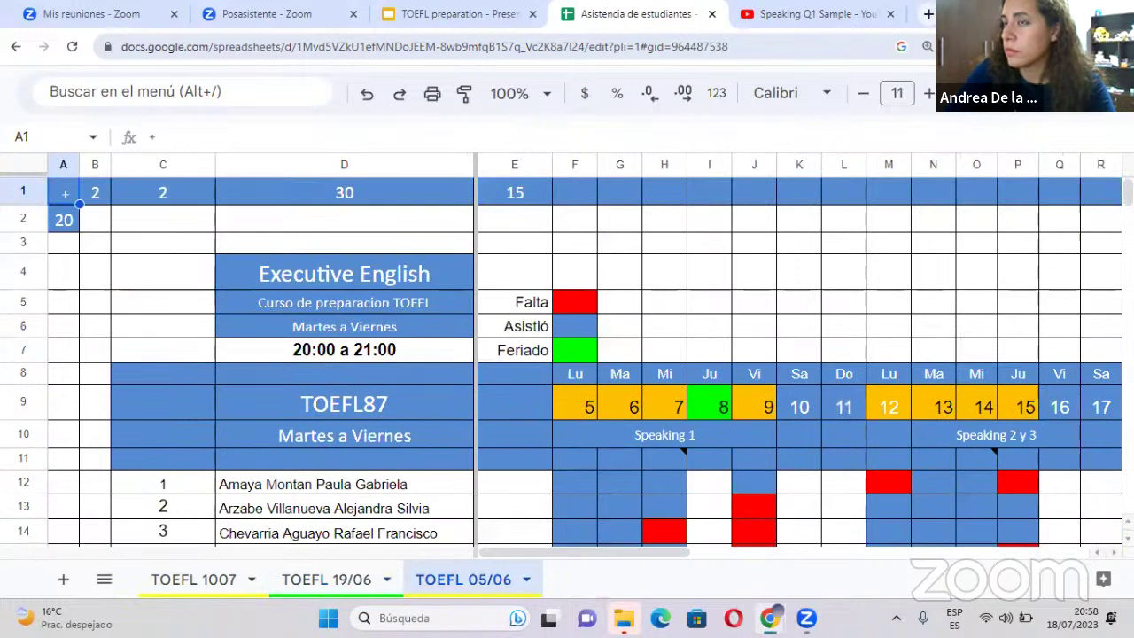
{"action": "key", "text": "ctrl+1"}
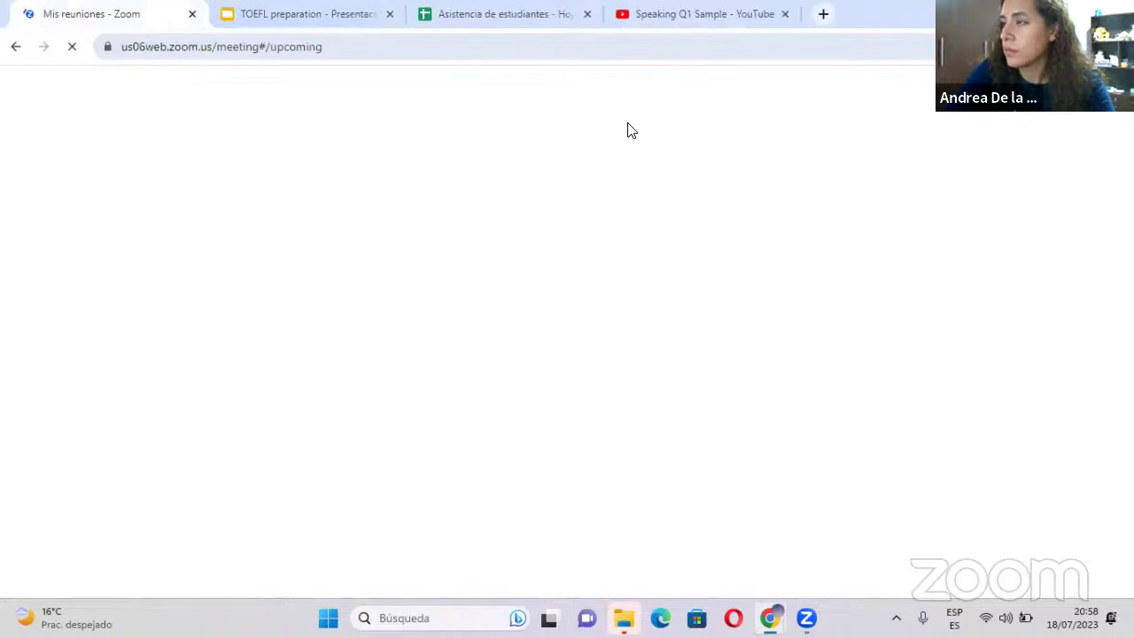
{"action": "key", "text": "ctrl+2"}
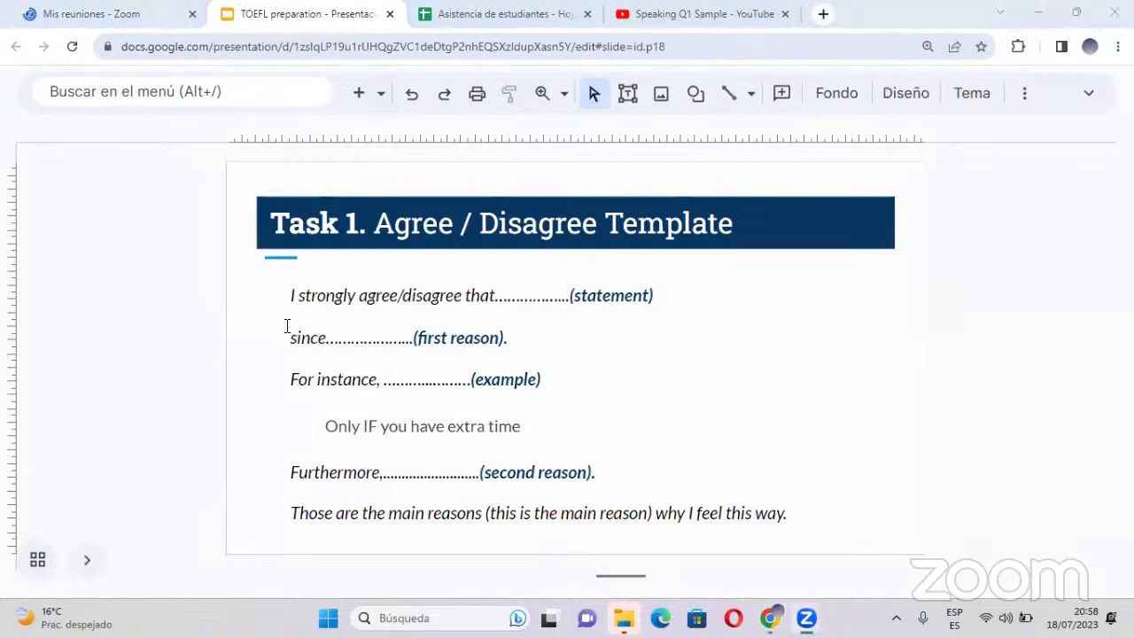
- Copy the sharing link of the TOEFL preparation presentation, and close the YouTube speaking sample and student attendance pages
{"action": "left_click", "coordinate": [1095, 99]}
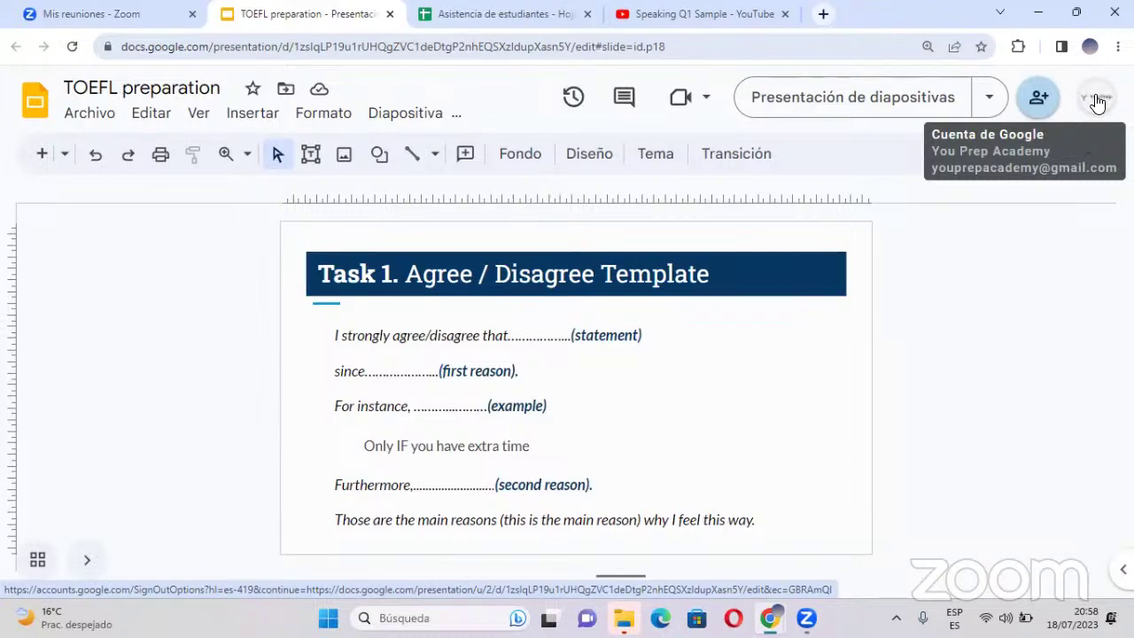
{"action": "left_click", "coordinate": [1033, 99]}
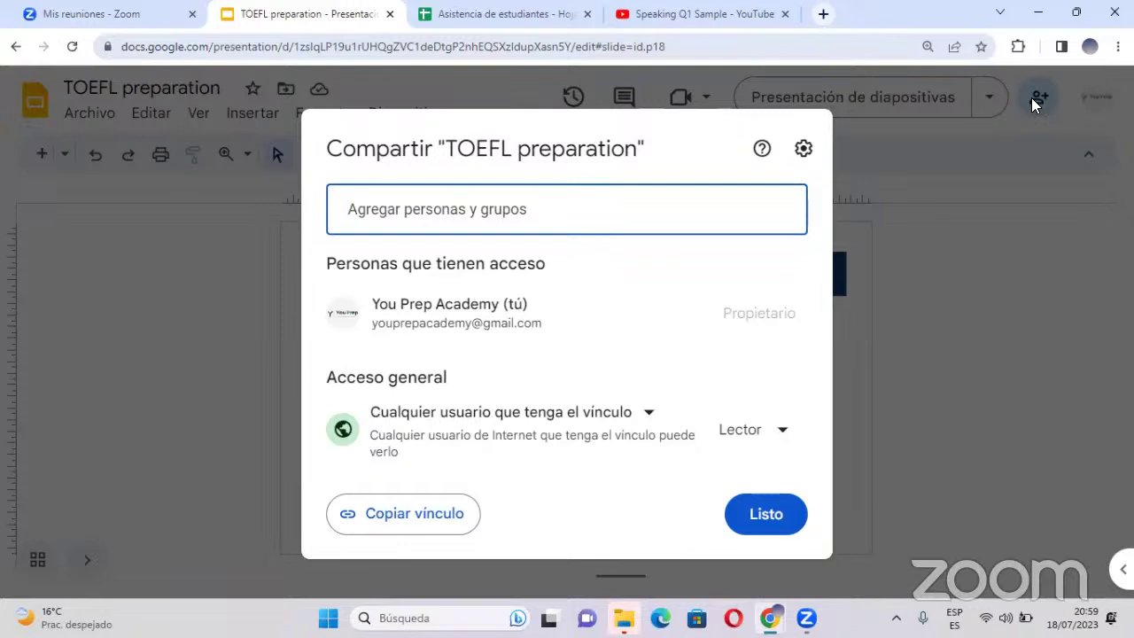
{"action": "left_click", "coordinate": [734, 432]}
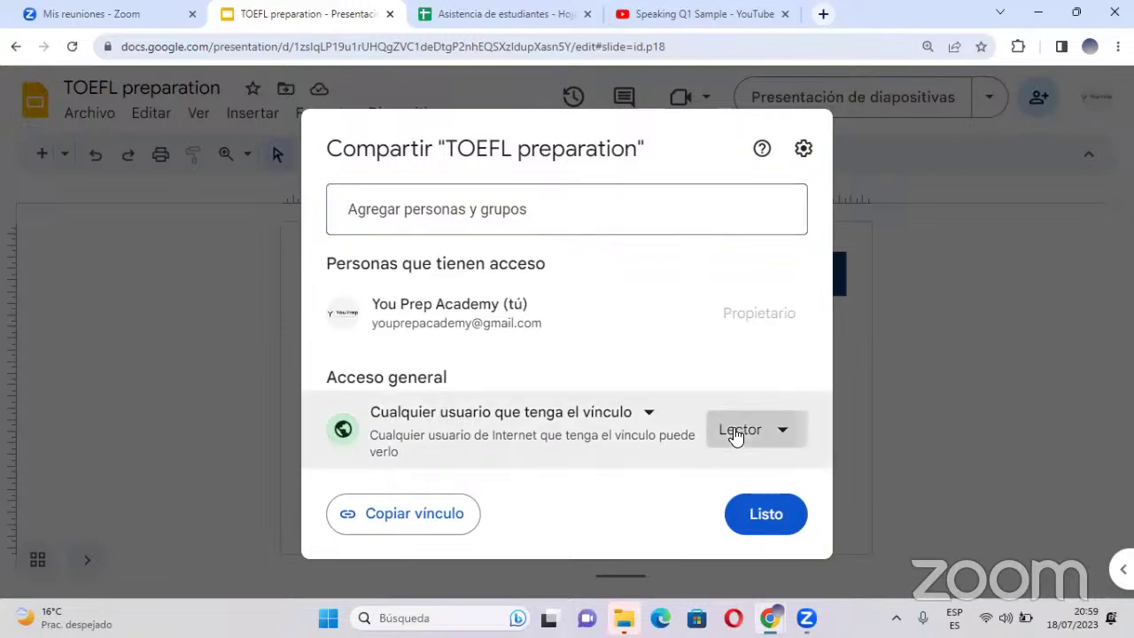
{"action": "left_click", "coordinate": [542, 459]}
{"action": "key", "text": "Tab"}
{"action": "key", "text": "Return"}
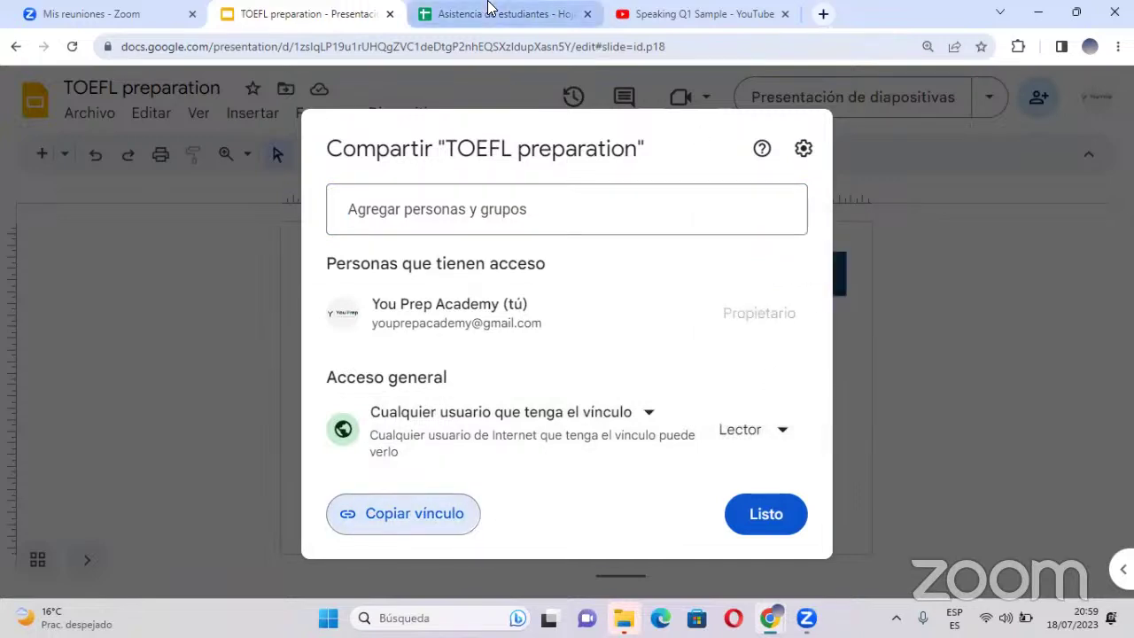
{"action": "left_click", "coordinate": [784, 14]}
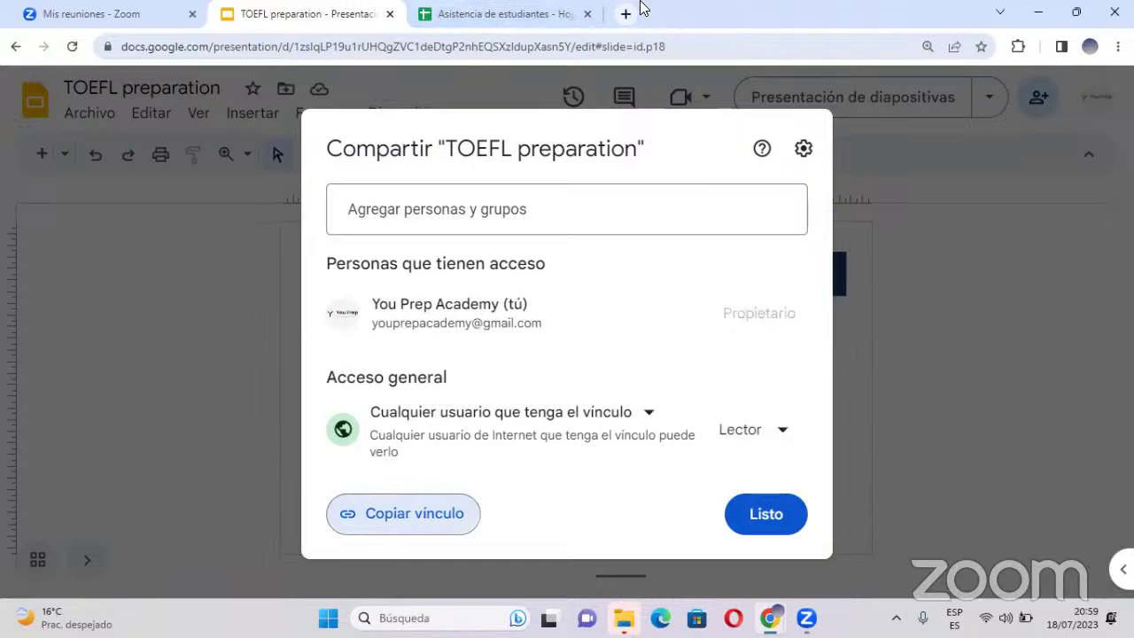
{"action": "left_click", "coordinate": [586, 14]}
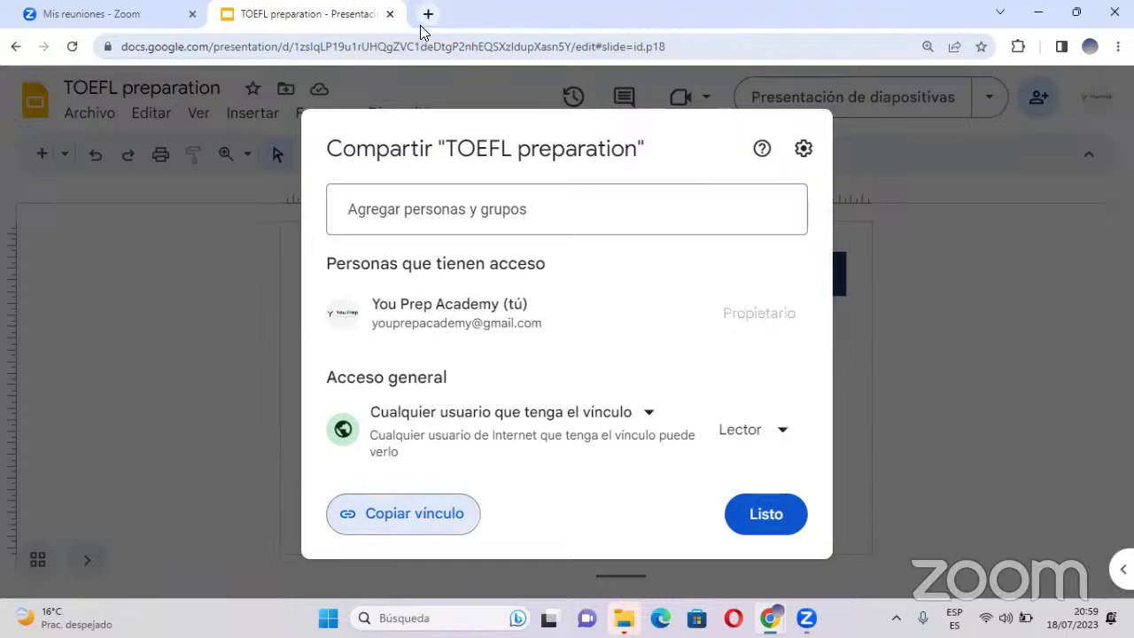
- Search the web for "toefl speaking rubric", open the ETS Independent Speaking Rubrics PDF and select its web address
{"action": "left_click", "coordinate": [426, 15]}
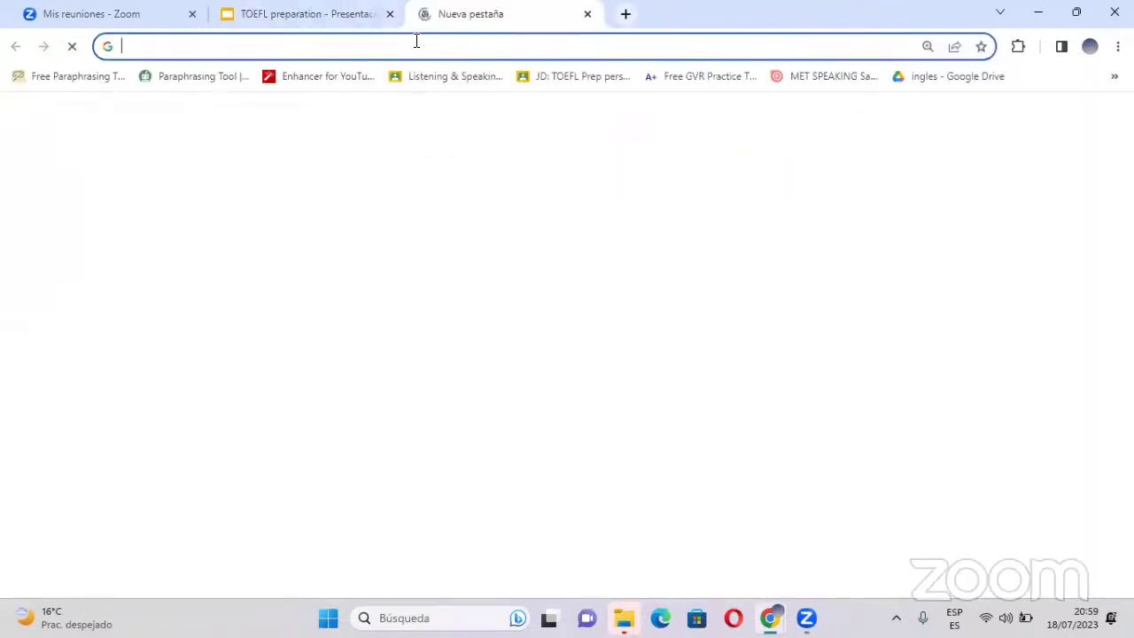
{"action": "left_click", "coordinate": [416, 42]}
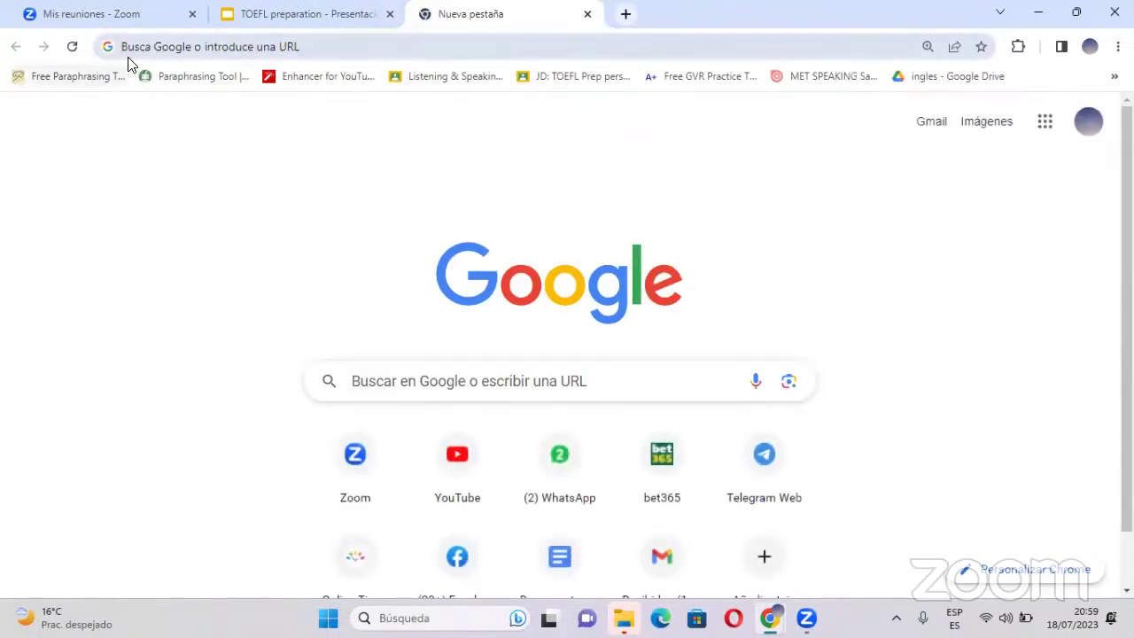
{"action": "left_click", "coordinate": [157, 47]}
{"action": "left_click", "coordinate": [164, 80]}
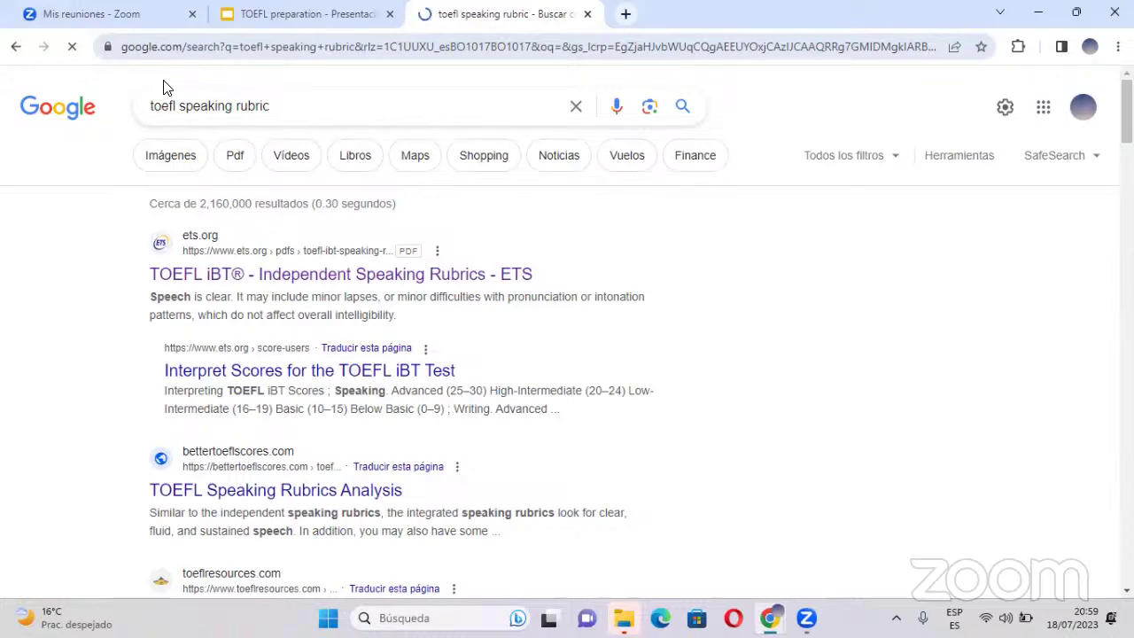
{"action": "left_click", "coordinate": [225, 286]}
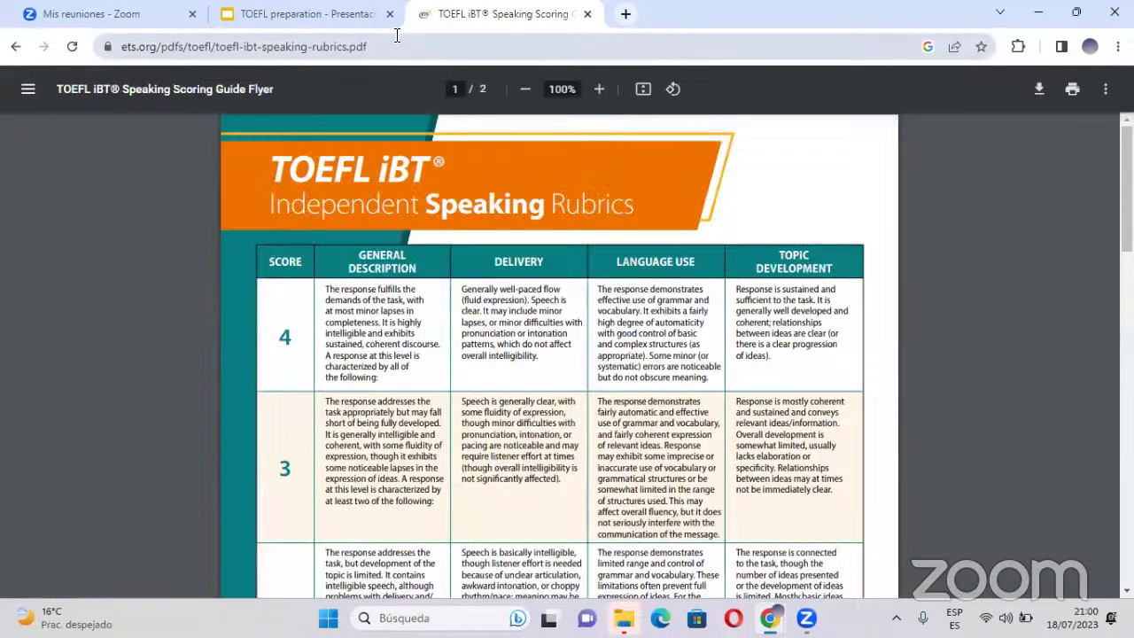
{"action": "left_click", "coordinate": [396, 36]}
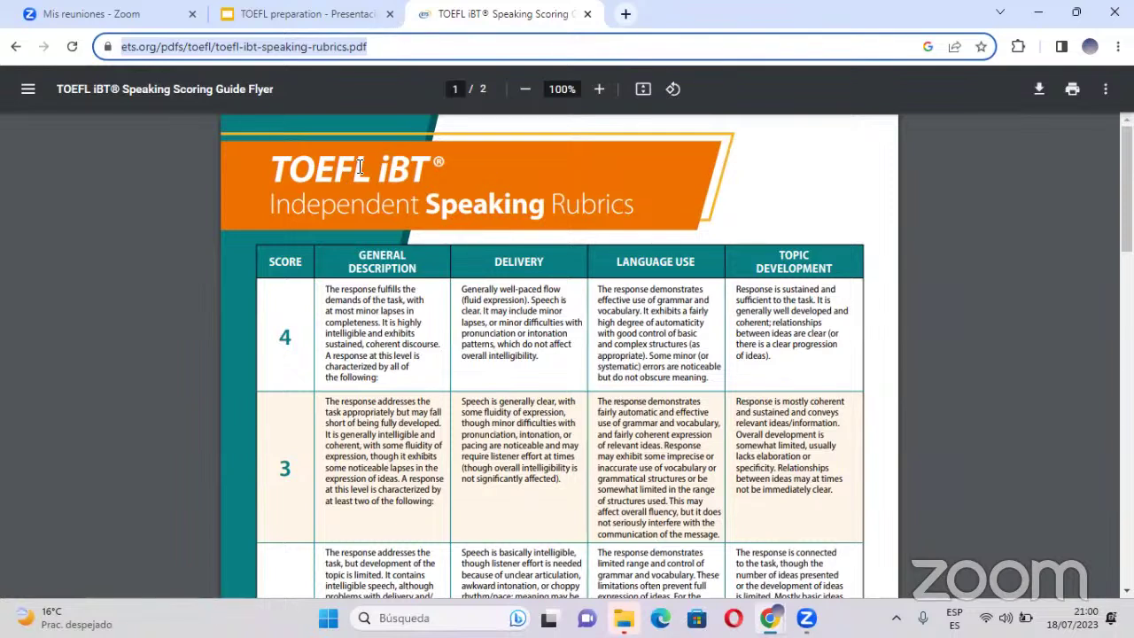
- Switch to the Zoom site and examine the participants of the 07/18/2023 Speaking 1 meeting in the usage report
{"action": "left_click", "coordinate": [22, 12]}
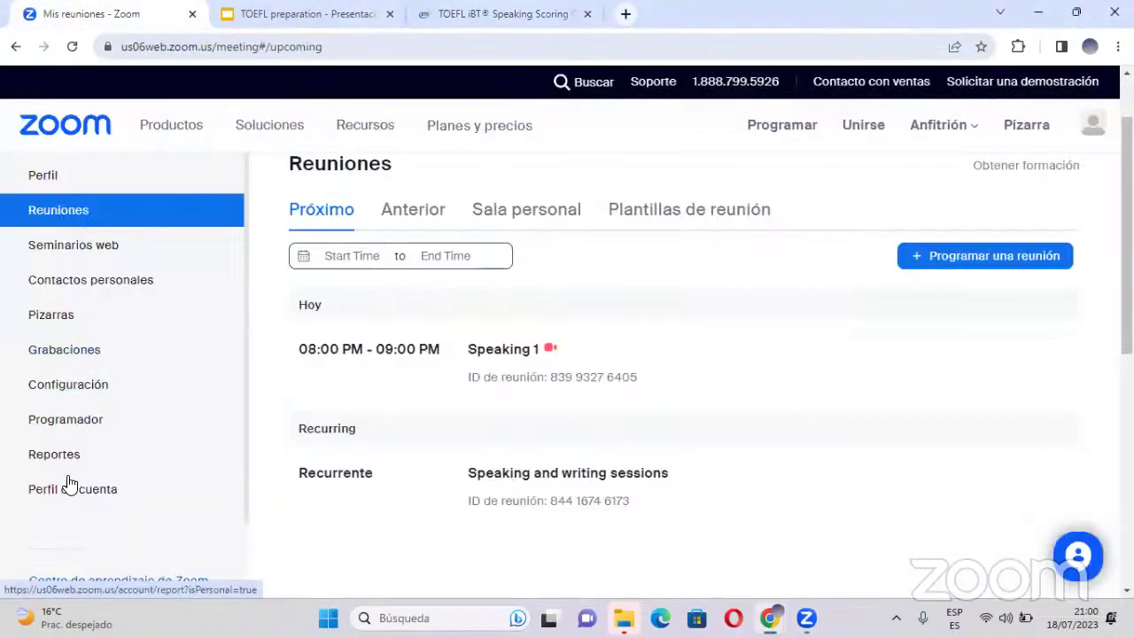
{"action": "left_click", "coordinate": [49, 467]}
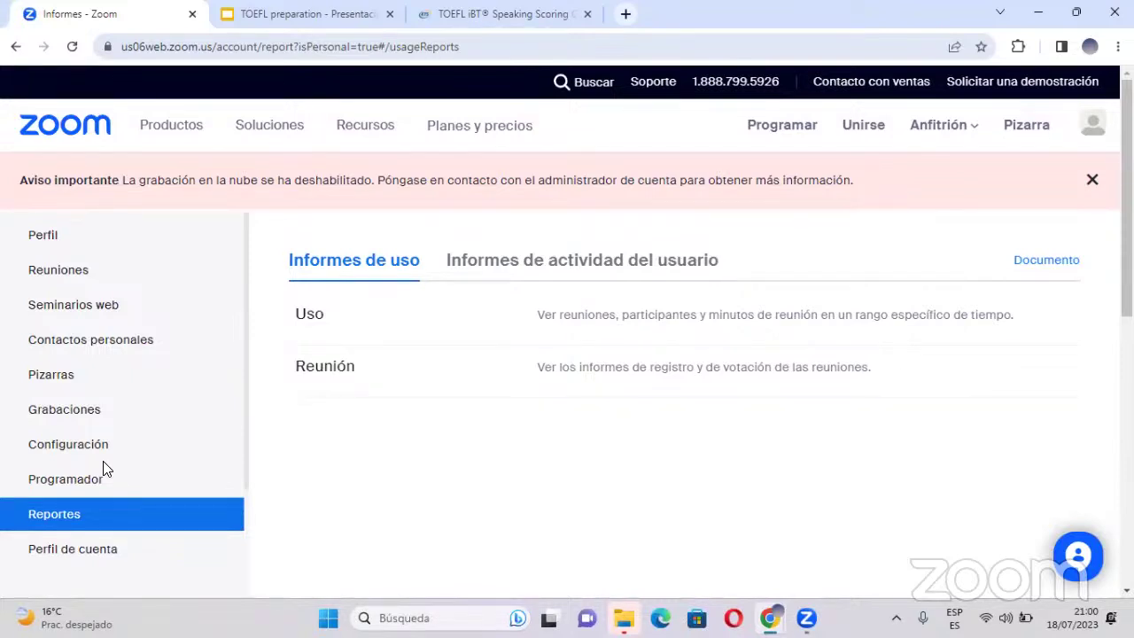
{"action": "left_click", "coordinate": [422, 338]}
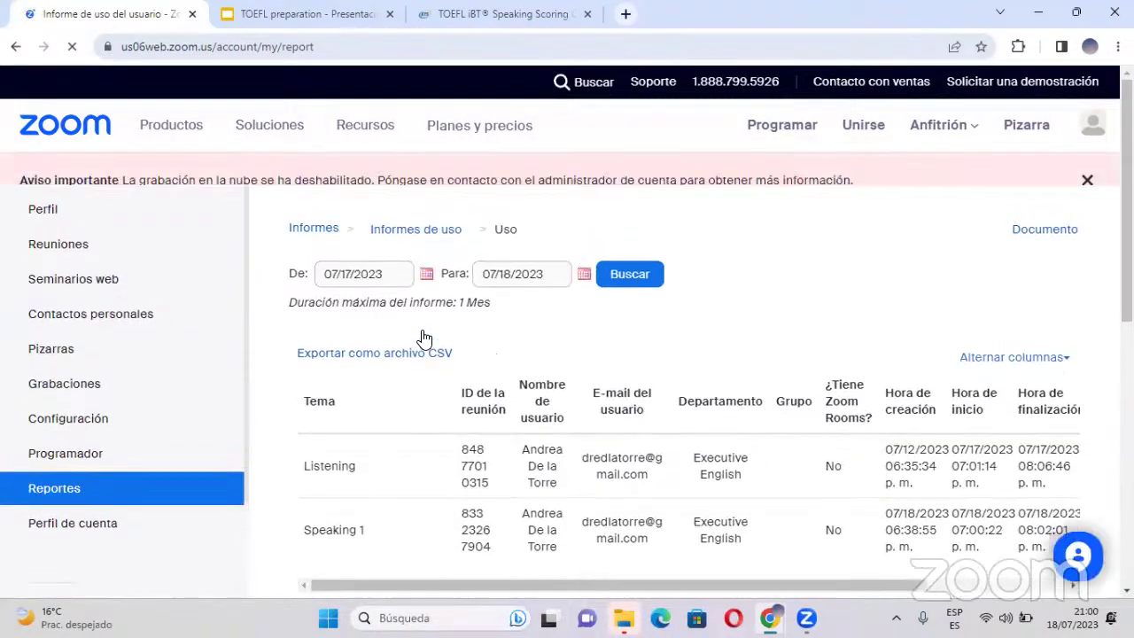
{"action": "scroll", "coordinate": [615, 399], "scroll_direction": "down", "scroll_amount": 2}
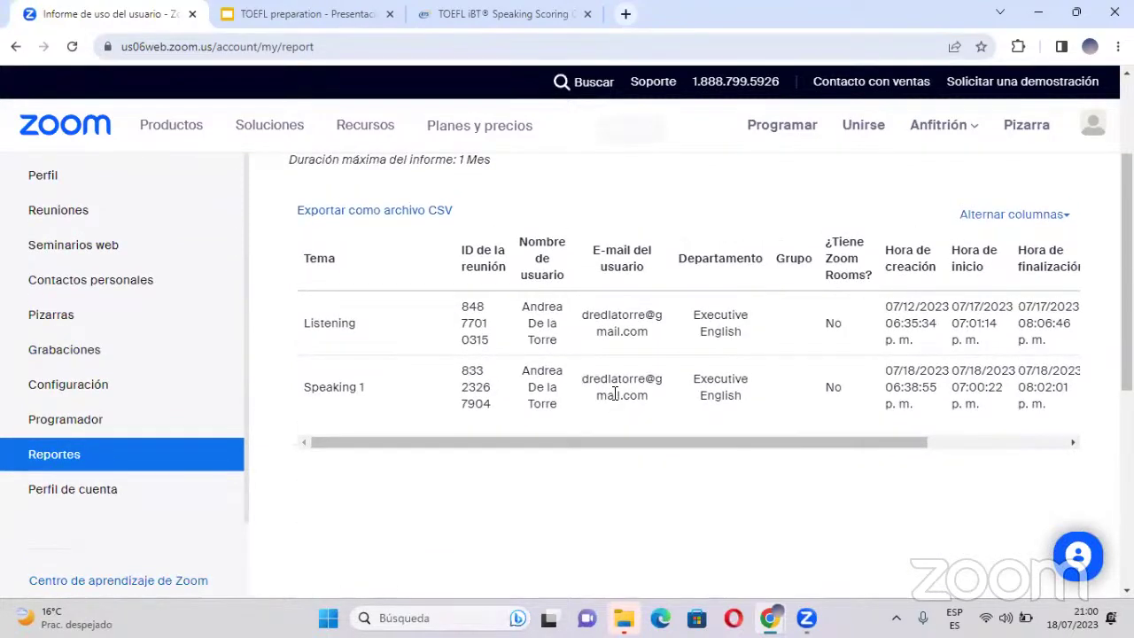
{"action": "scroll", "coordinate": [857, 324], "scroll_direction": "right", "scroll_amount": 5}
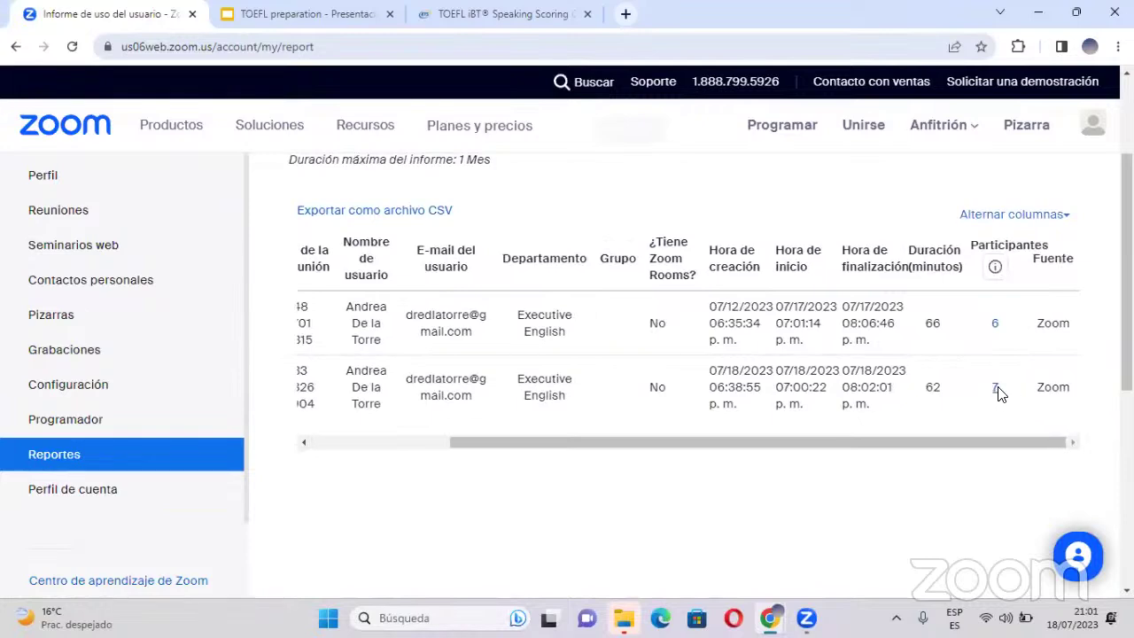
{"action": "left_click", "coordinate": [996, 389]}
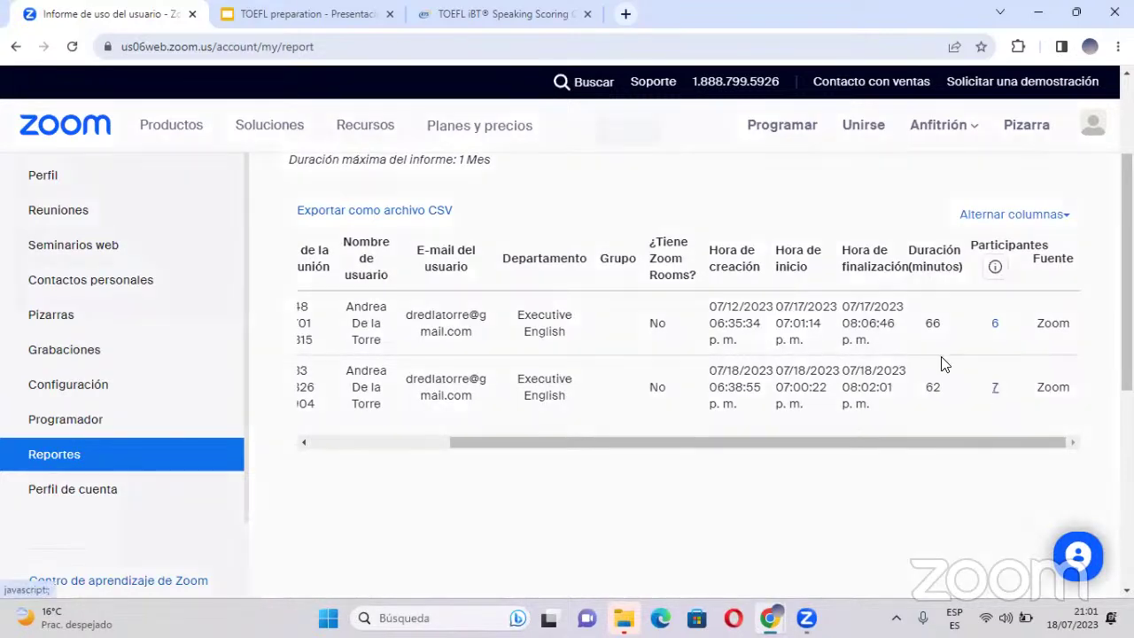
{"action": "scroll", "coordinate": [828, 314], "scroll_direction": "down", "scroll_amount": 2}
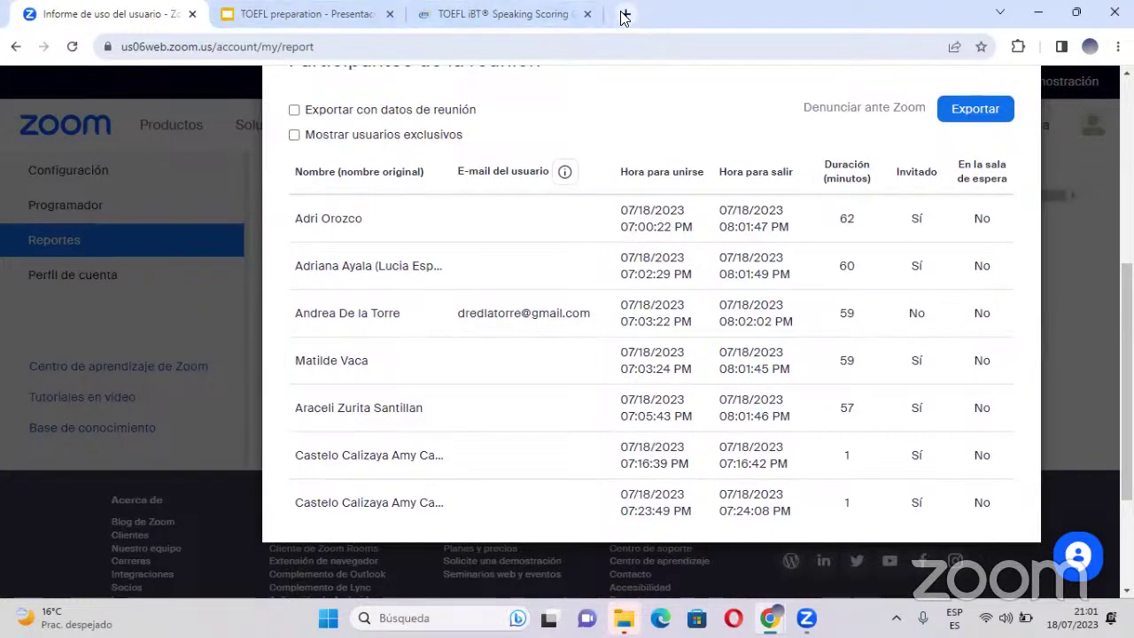
- Reopen the "Asistencia de estudiantes" spreadsheet and show the TOEFL 19/06 sheet
{"action": "key", "text": "ctrl+t"}
{"action": "left_click", "coordinate": [550, 43]}
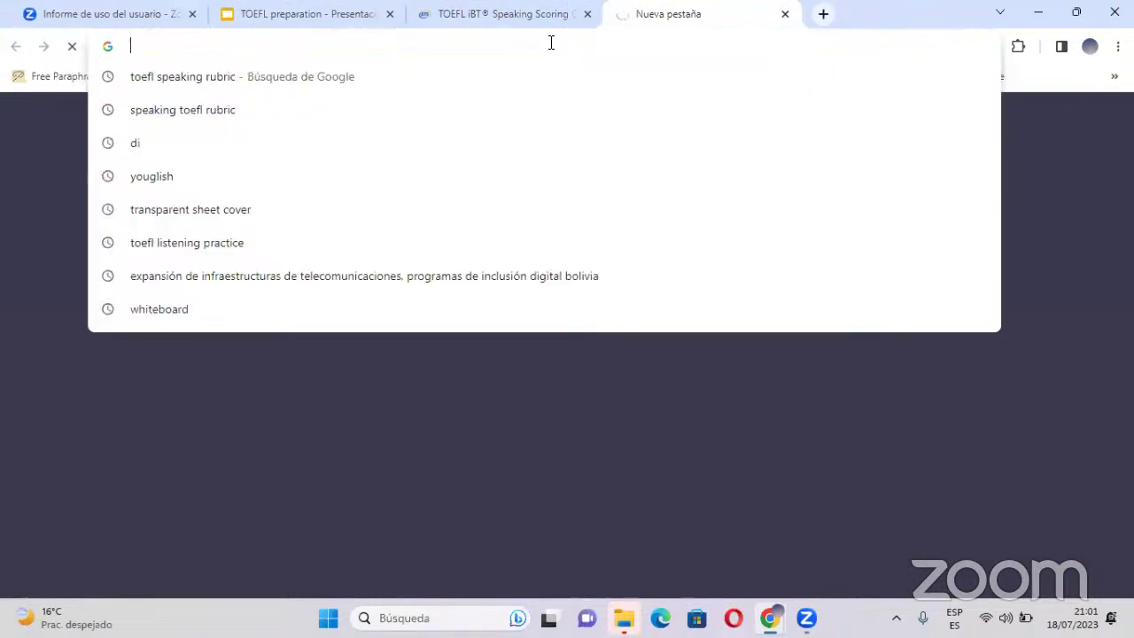
{"action": "type", "text": "as"}
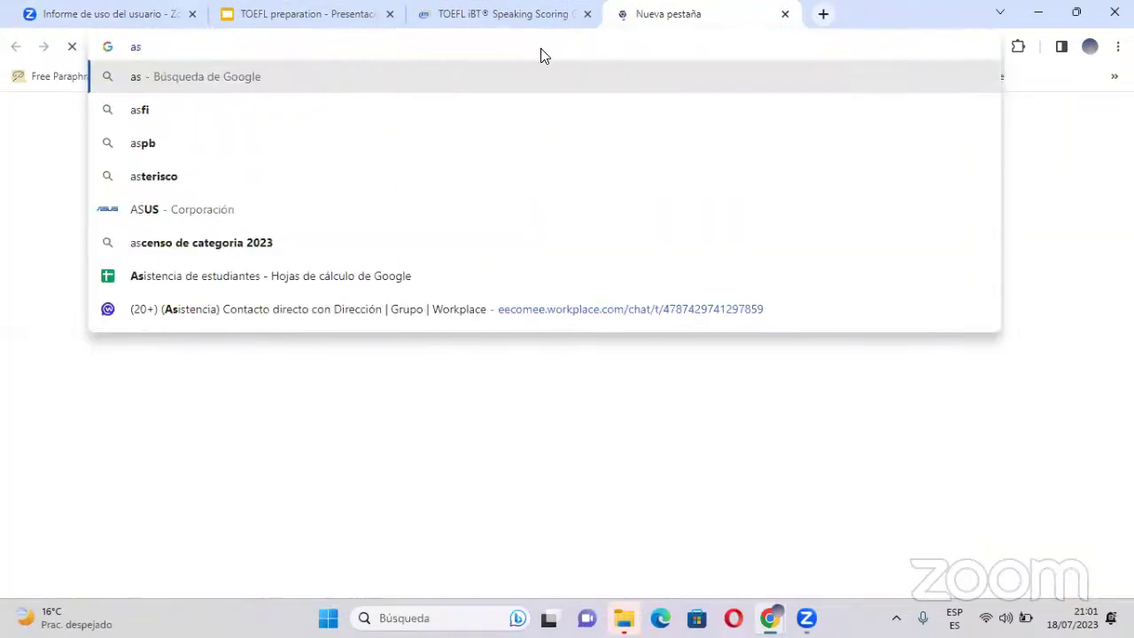
{"action": "left_click", "coordinate": [449, 268]}
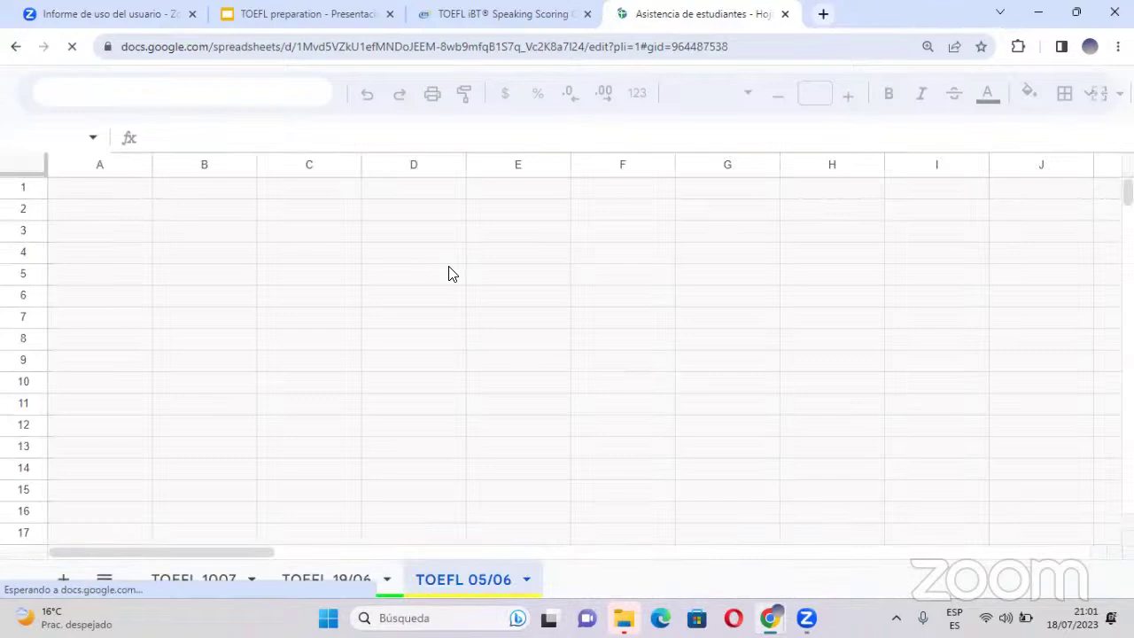
{"action": "left_click", "coordinate": [343, 581]}
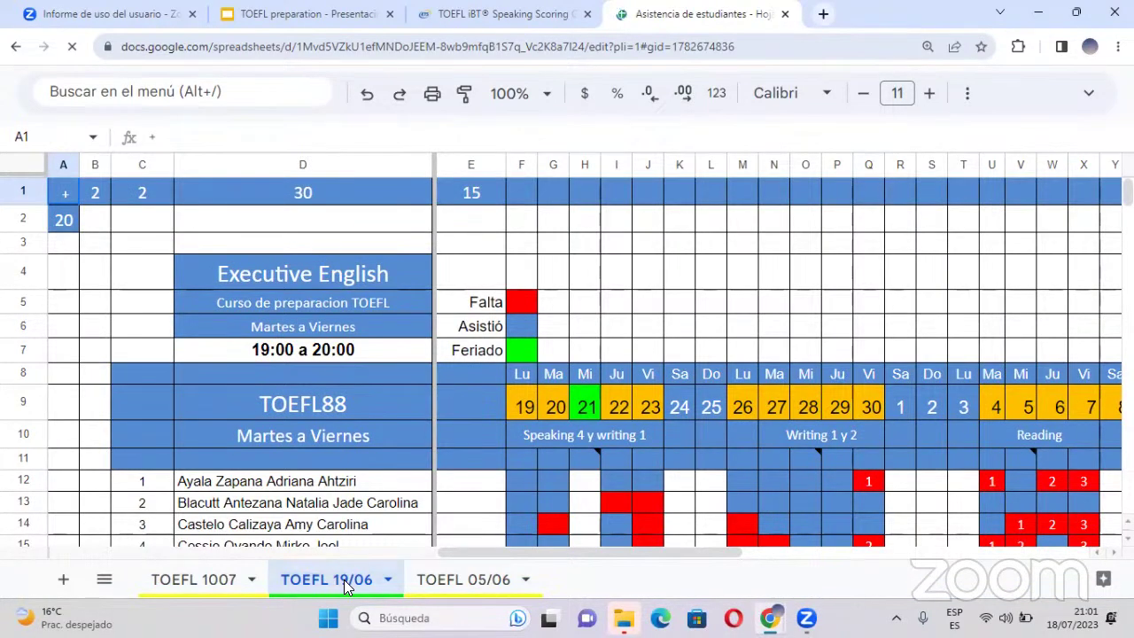
- Copy the blue attended mark from AJ13 into AJ14 for the third student on Tuesday 18
{"action": "scroll", "coordinate": [651, 345], "scroll_direction": "down", "scroll_amount": 5}
{"action": "scroll", "coordinate": [650, 345], "scroll_direction": "right", "scroll_amount": 5}
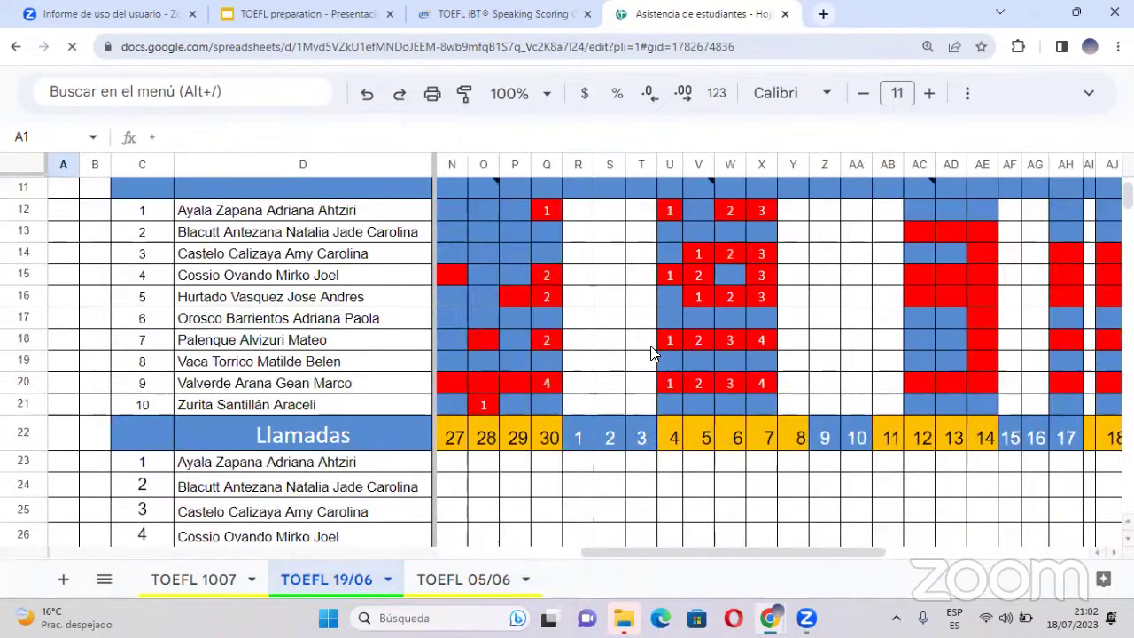
{"action": "scroll", "coordinate": [651, 352], "scroll_direction": "right", "scroll_amount": 8}
{"action": "scroll", "coordinate": [651, 352], "scroll_direction": "up", "scroll_amount": 1}
{"action": "scroll", "coordinate": [647, 350], "scroll_direction": "up", "scroll_amount": 1}
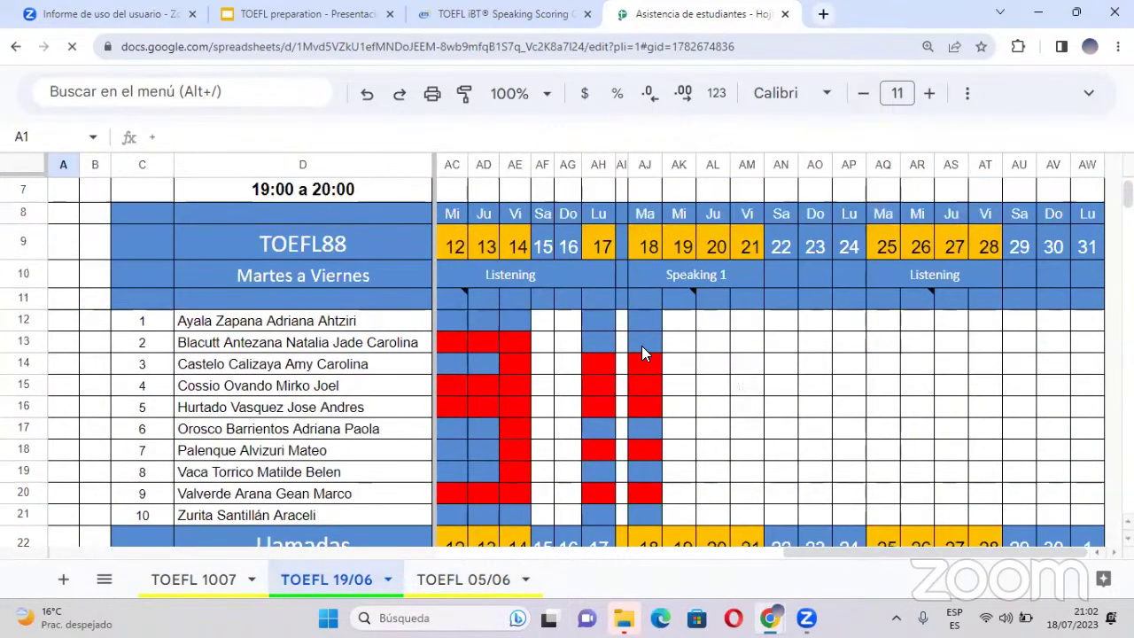
{"action": "left_click", "coordinate": [642, 346]}
{"action": "key", "text": "ctrl+c"}
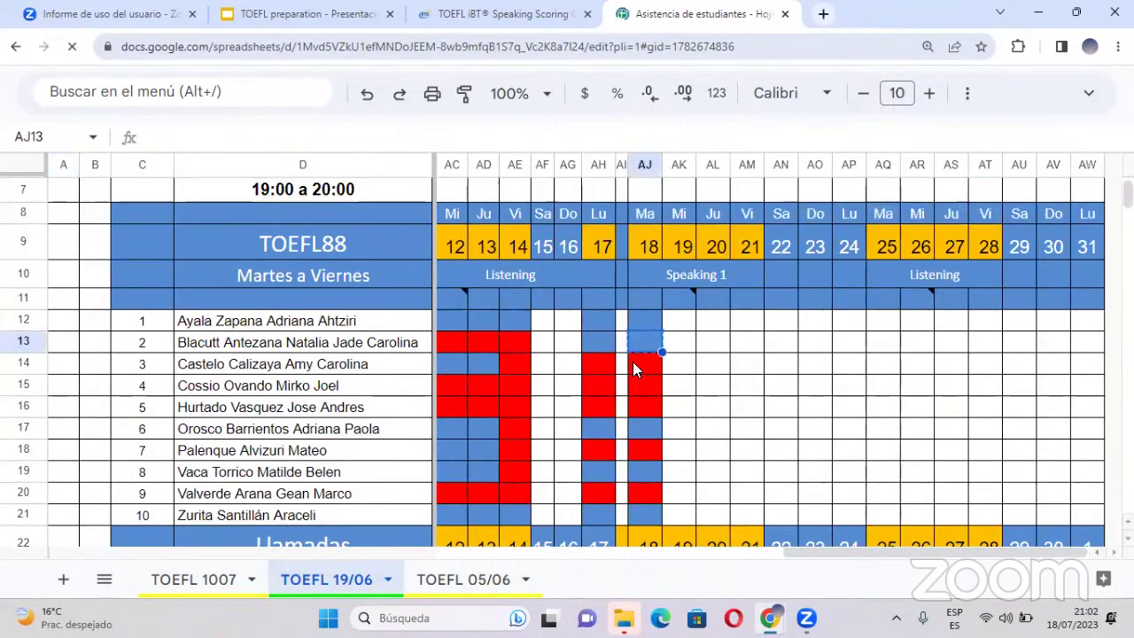
{"action": "left_click", "coordinate": [634, 369]}
{"action": "key", "text": "ctrl+v"}
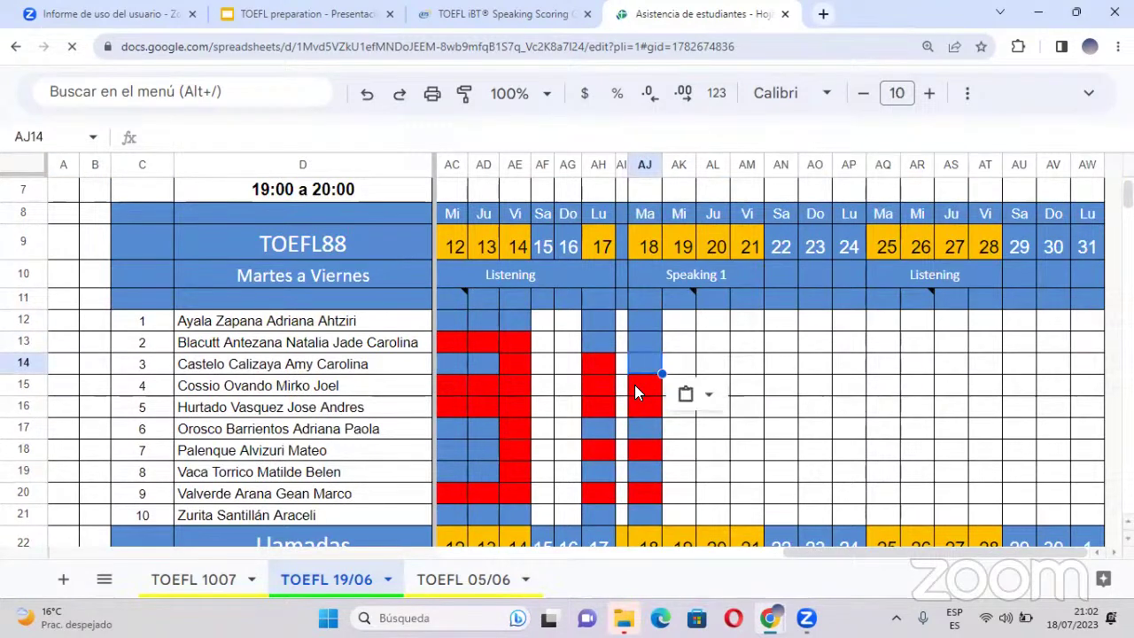
- Copy the red absence mark from AJ15 into AJ13 for the second student on Tuesday 18
{"action": "key", "text": "Down"}
{"action": "left_click", "coordinate": [648, 336]}
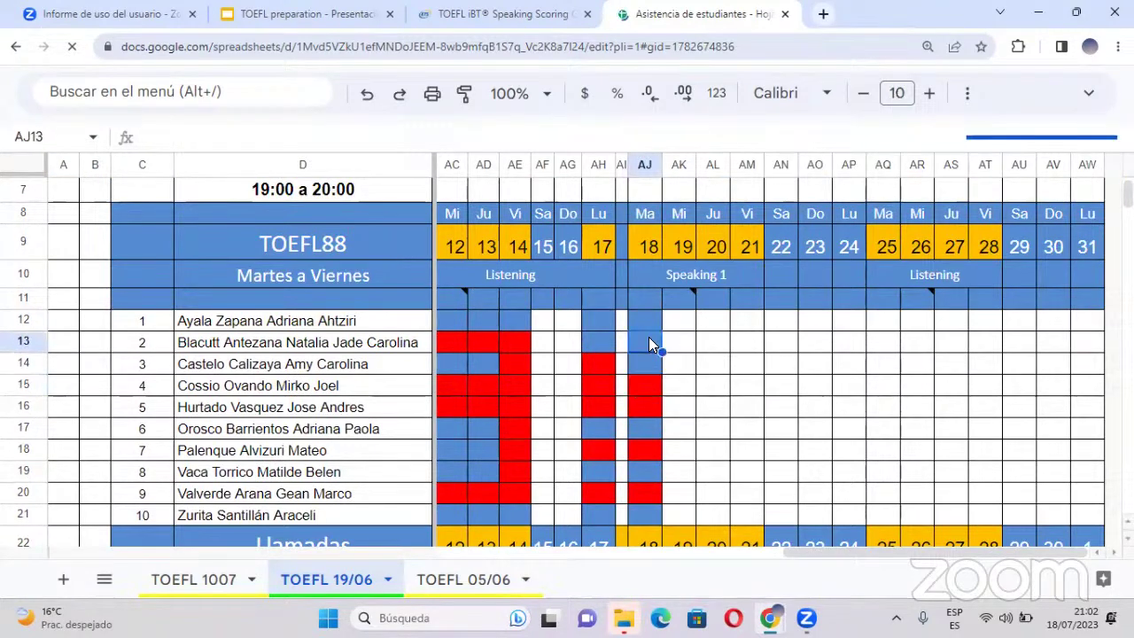
{"action": "key", "text": "ctrl+v"}
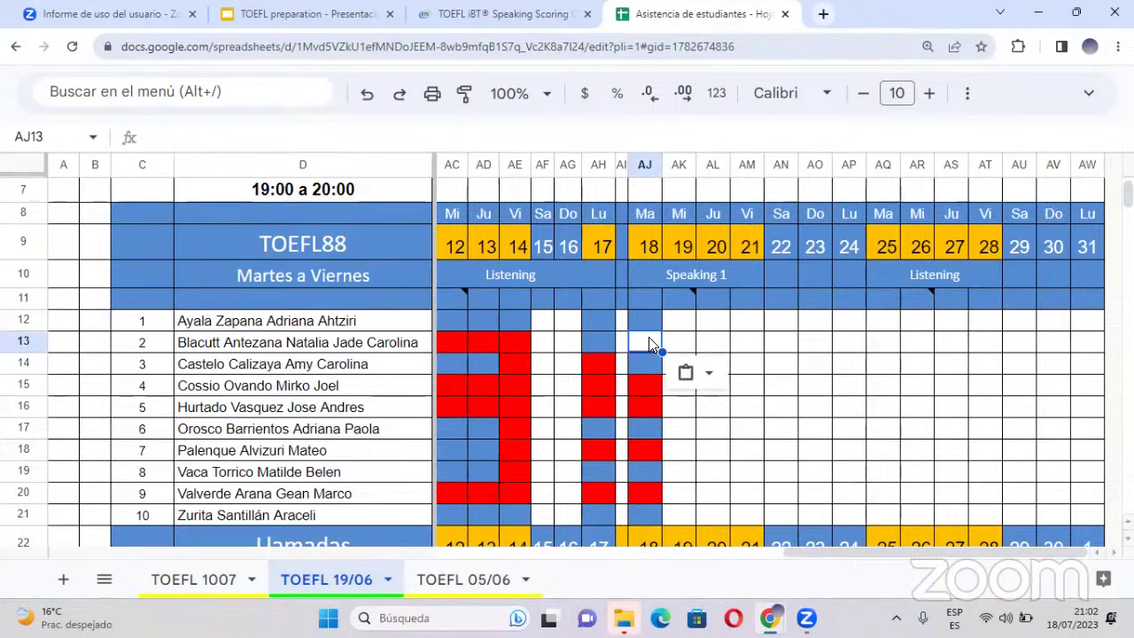
{"action": "left_click", "coordinate": [633, 385]}
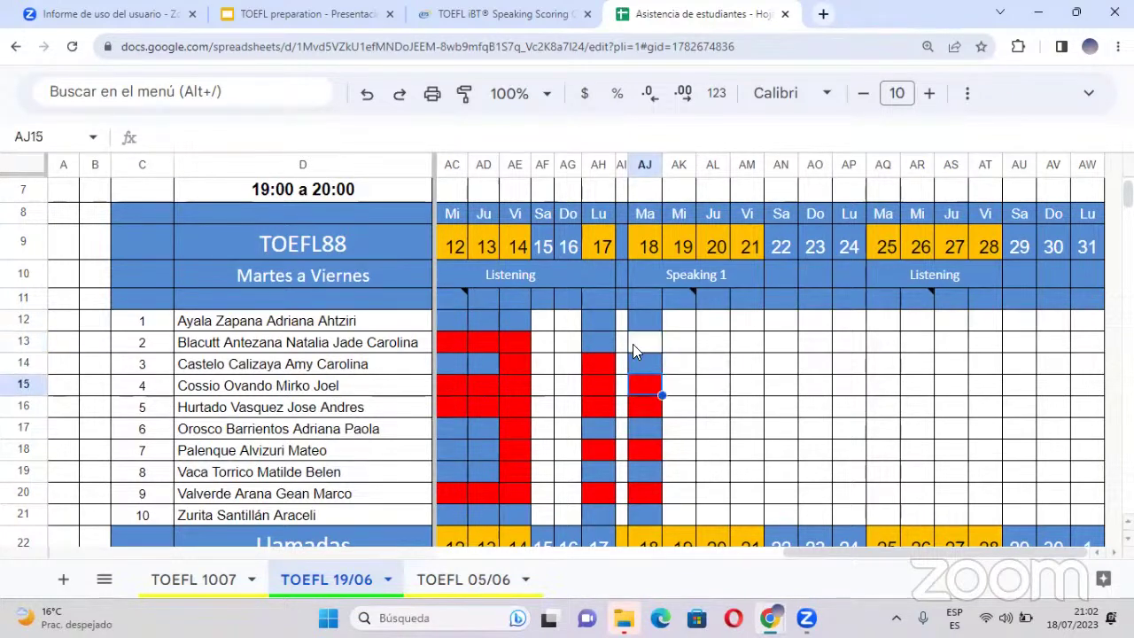
{"action": "left_click", "coordinate": [633, 342]}
{"action": "key", "text": "ctrl+v"}
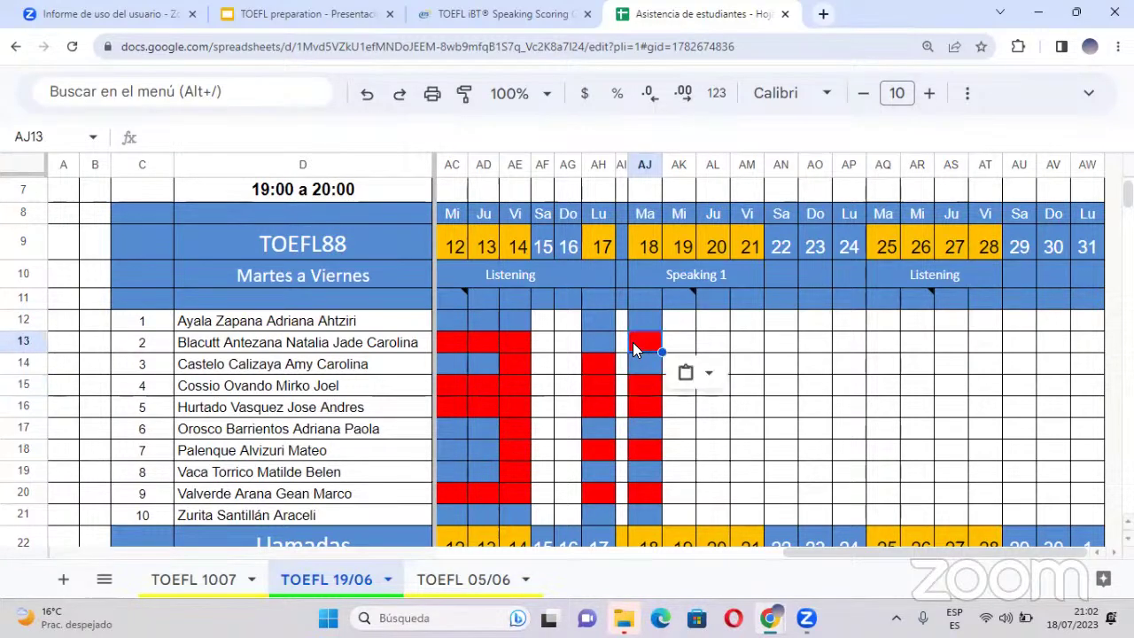